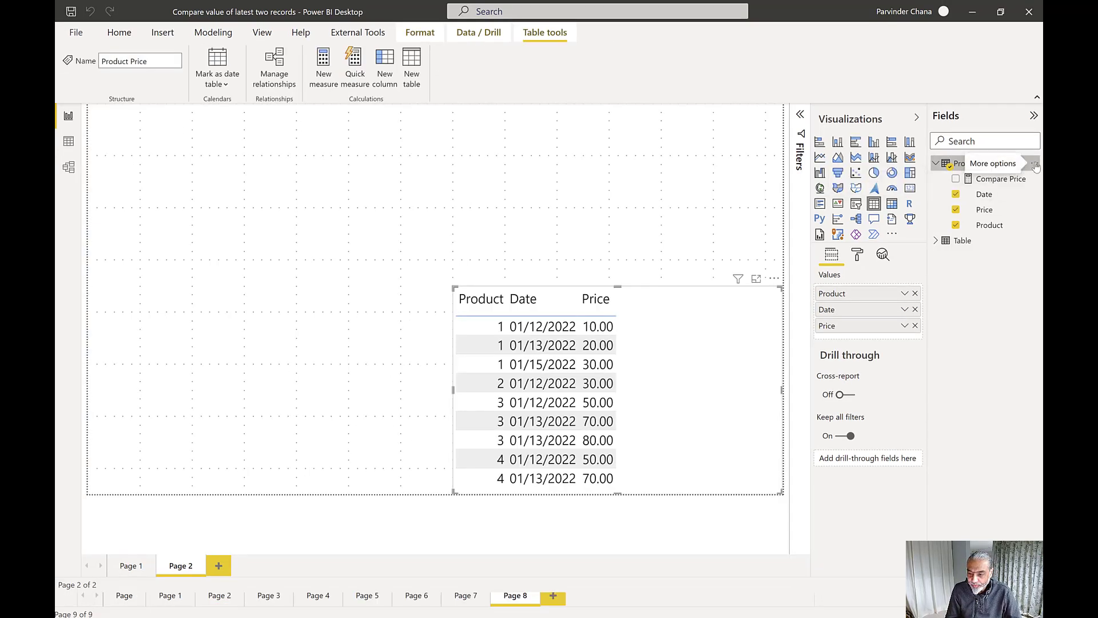
# Create a measure in the Product Price table named Price Comparison and declare the variable __topRecords on a new line.
pyautogui.click(1035, 163)
pyautogui.click(997, 172)
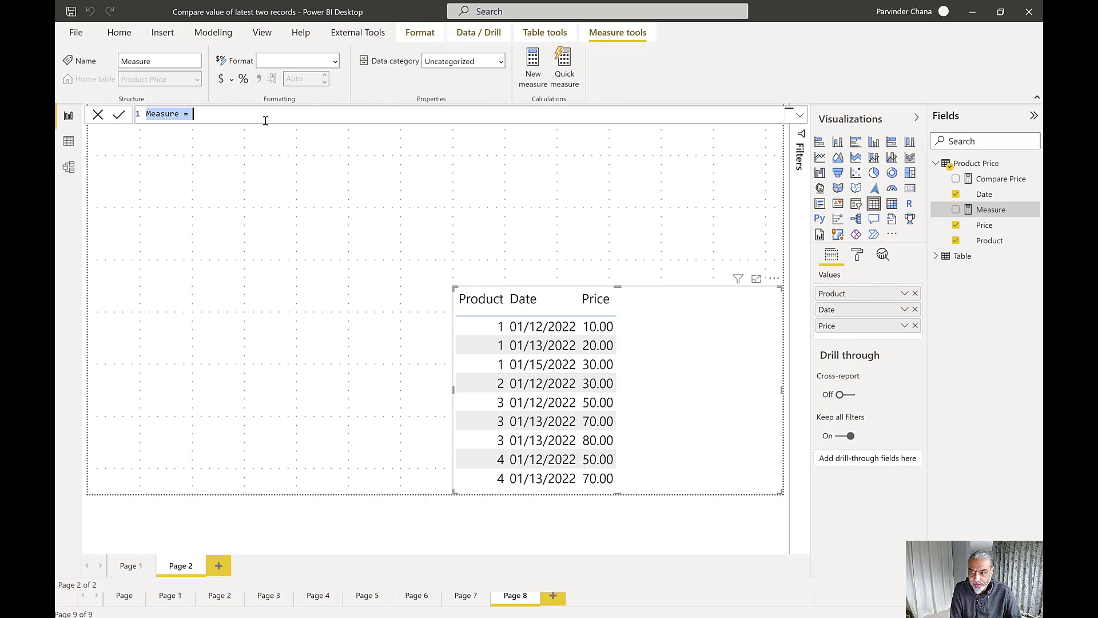
pyautogui.write('Price Co')
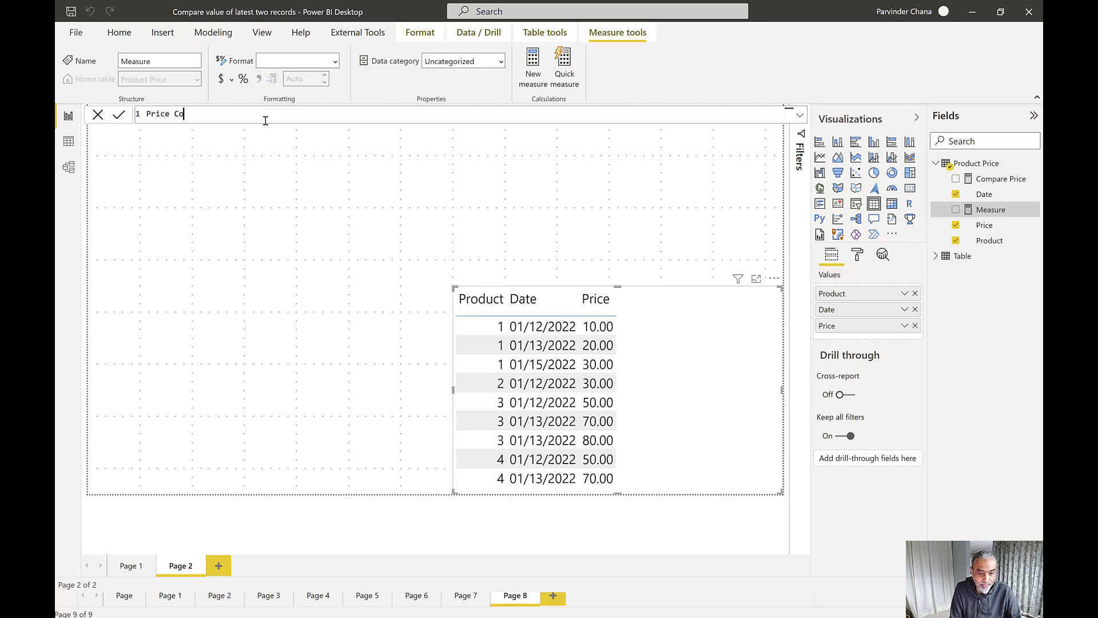
pyautogui.write('mparison =')
pyautogui.hotkey('shift', 'Return')
pyautogui.write('VAR __')
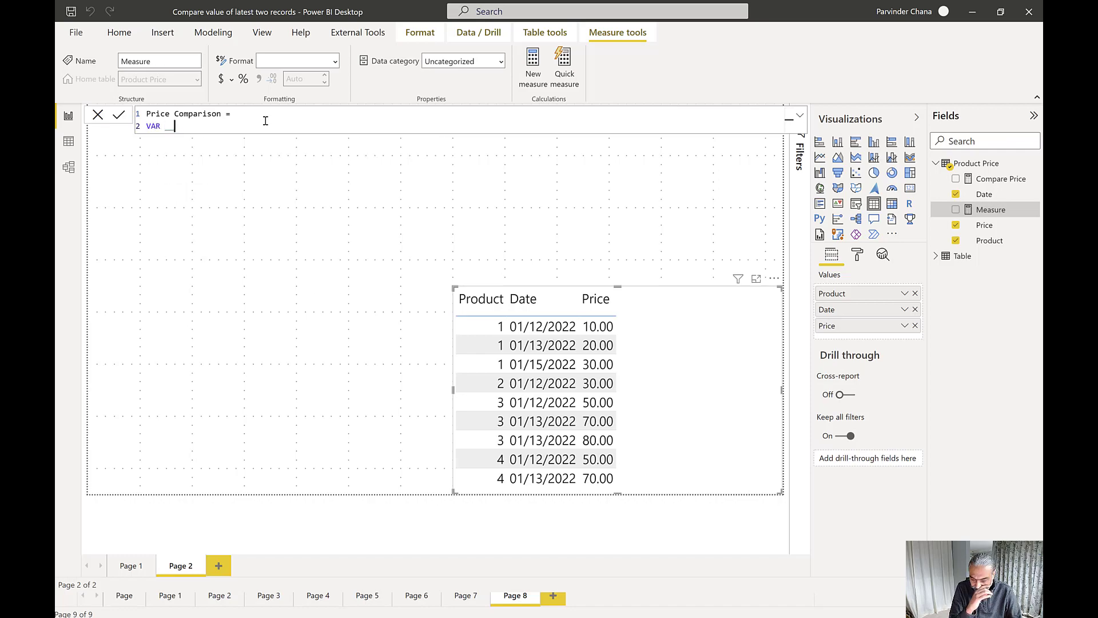
pyautogui.write('top')
pyautogui.write('Records =')
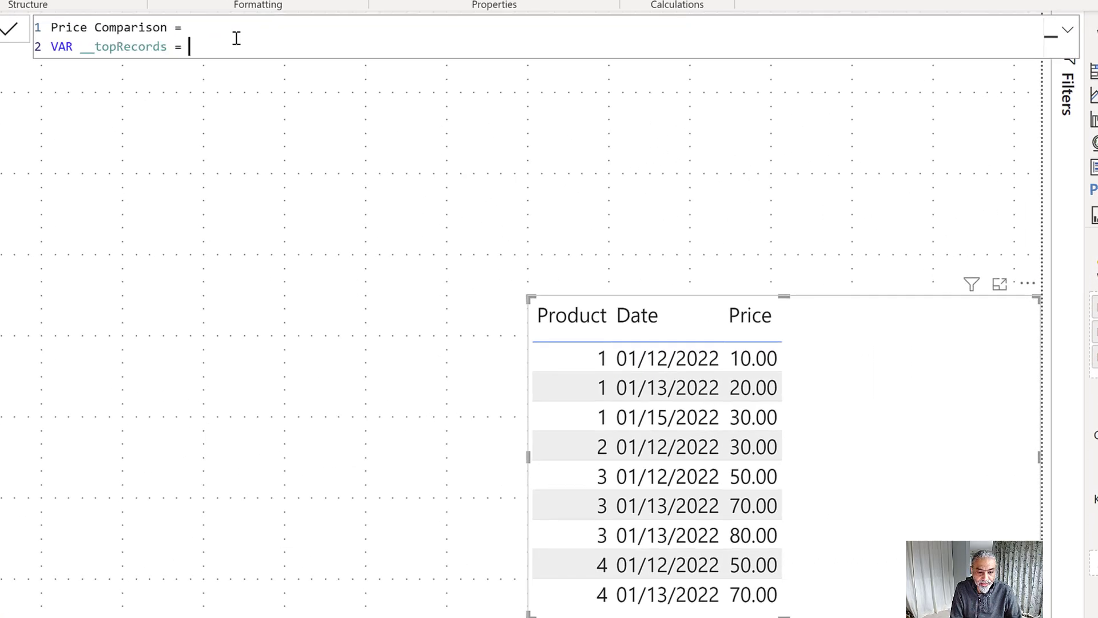
# Begin the __topRecords definition with a TOPN function that takes 2 rows.
pyautogui.hotkey('shift', 'Return')
pyautogui.write('CA')
pyautogui.press('BackSpace')
pyautogui.press('BackSpace')
pyautogui.write('TO')
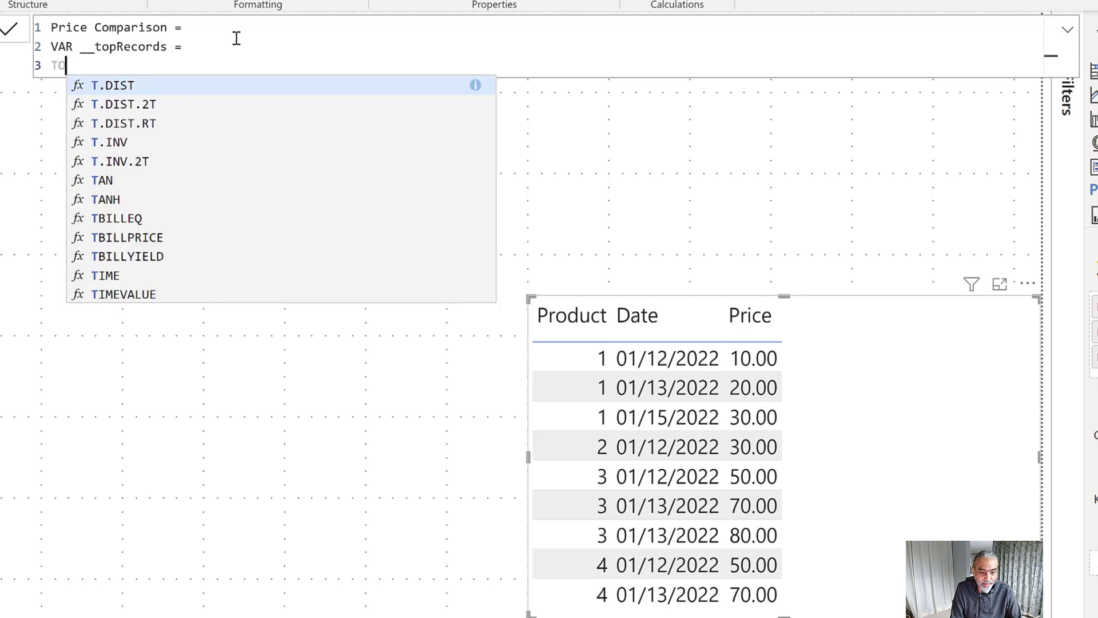
pyautogui.write('PN (')
pyautogui.hotkey('shift', 'Return')
pyautogui.write('2,')
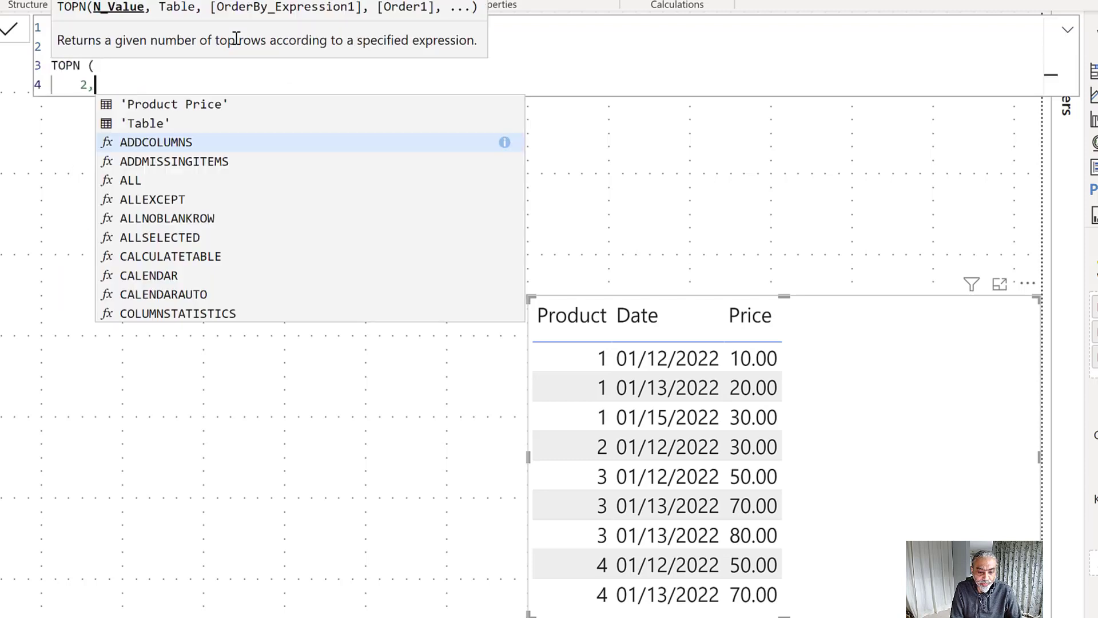
# Add a FILTER over ALL ( 'Product Price' ) as the table argument of TOPN.
pyautogui.hotkey('shift', 'Return')
pyautogui.write('FI')
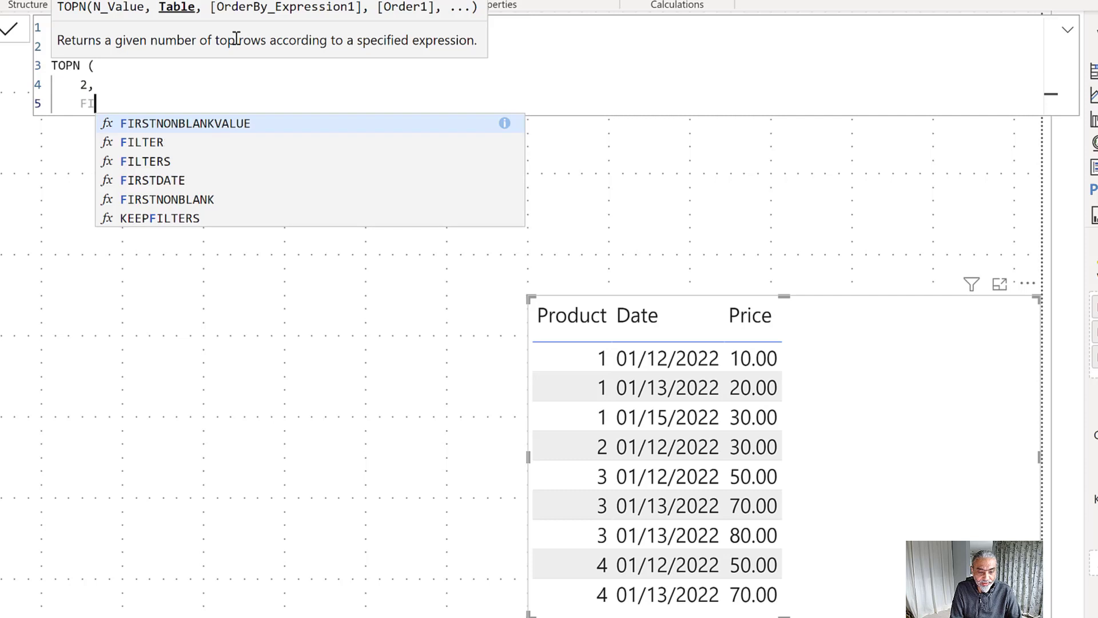
pyautogui.write("LTER ( ALL ('Product Price' )")
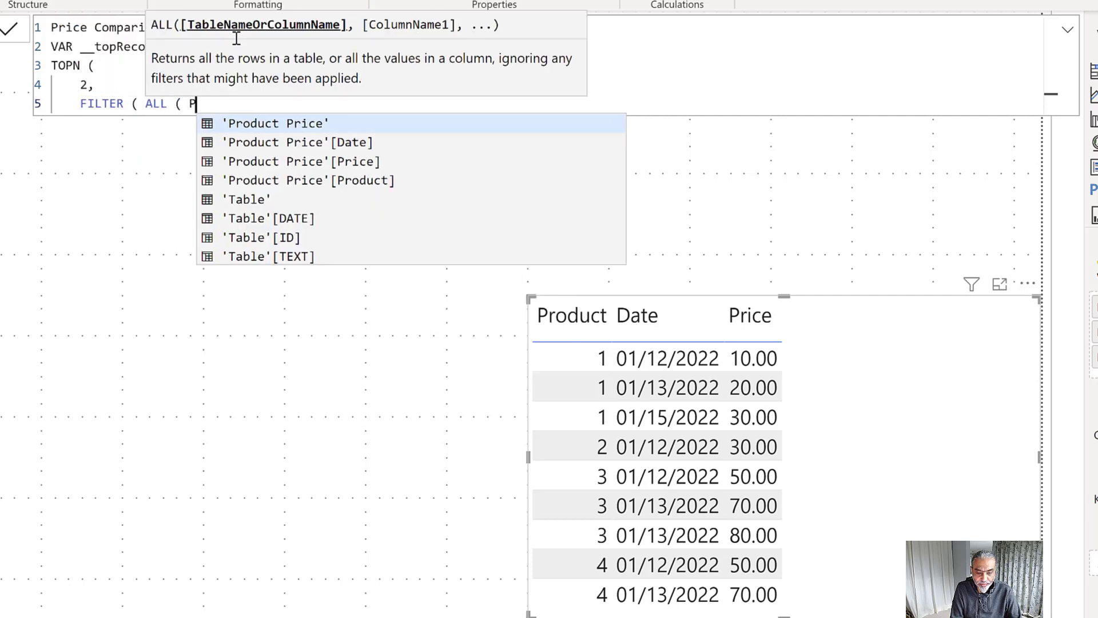
# Put ALL ( 'Product Price' ) on its own line inside FILTER and end it with a comma and a new line.
pyautogui.press('Left')
pyautogui.press('Left')
pyautogui.press('Left')
pyautogui.press('Left')
pyautogui.press('Left')
pyautogui.press('Left')
pyautogui.press('Left')
pyautogui.press('Left')
pyautogui.press('Left')
pyautogui.press('Left')
pyautogui.press('Left')
pyautogui.press('Left')
pyautogui.press('Left')
pyautogui.press('Left')
pyautogui.press('Left')
pyautogui.press('Left')
pyautogui.press('Left')
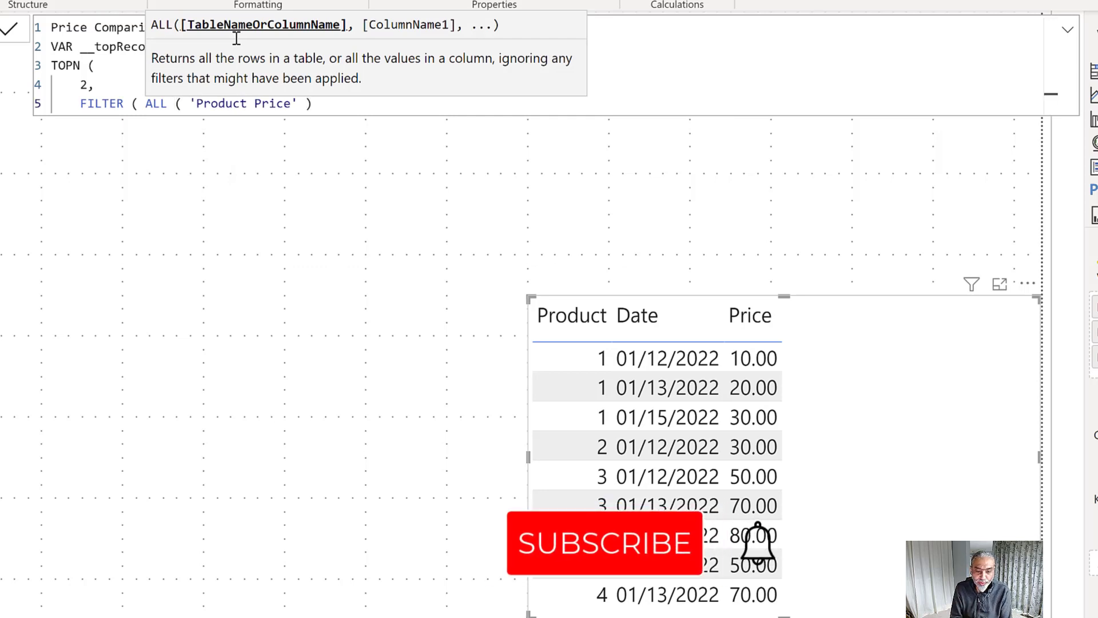
pyautogui.press('Right')
pyautogui.press('Right')
pyautogui.press('Right')
pyautogui.press('Right')
pyautogui.press('Right')
pyautogui.press('Right')
pyautogui.press('Right')
pyautogui.press('Right')
pyautogui.press('Left')
pyautogui.press('Left')
pyautogui.press('Left')
pyautogui.press('Left')
pyautogui.press('Left')
pyautogui.press('Left')
pyautogui.press('Left')
pyautogui.press('Left')
pyautogui.press('Left')
pyautogui.press('Left')
pyautogui.press('Left')
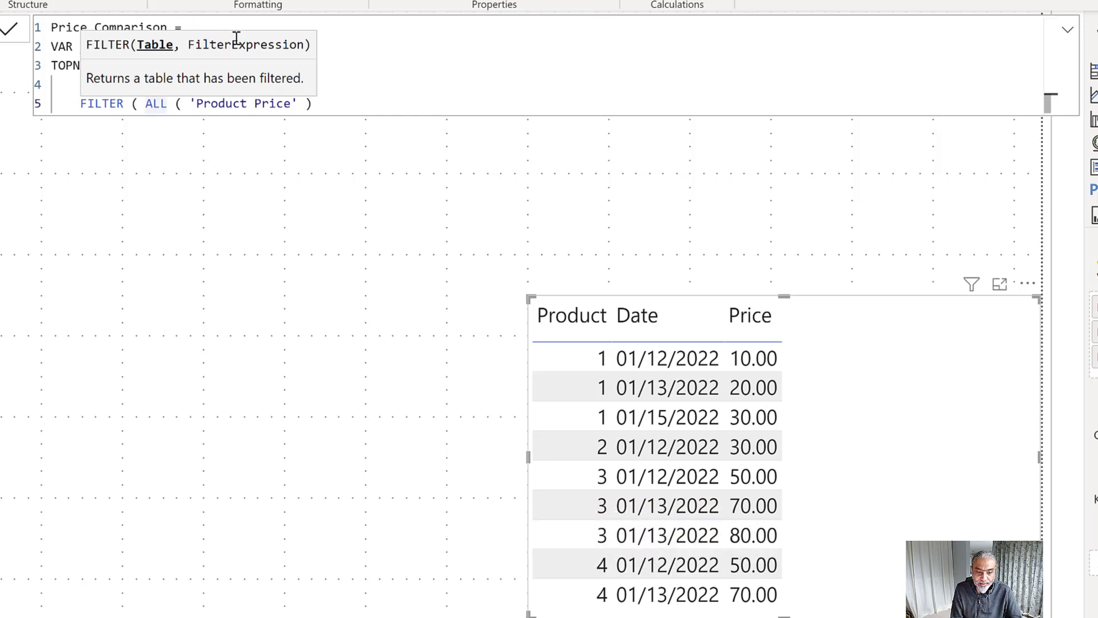
pyautogui.press('Right')
pyautogui.press('Right')
pyautogui.press('Right')
pyautogui.press('Right')
pyautogui.press('Right')
pyautogui.press('Right')
pyautogui.press('Right')
pyautogui.press('Right')
pyautogui.press('Right')
pyautogui.press('Right')
pyautogui.press('Right')
pyautogui.press('Right')
pyautogui.press('Right')
pyautogui.press('Right')
pyautogui.press('Right')
pyautogui.press('Right')
pyautogui.press('Right')
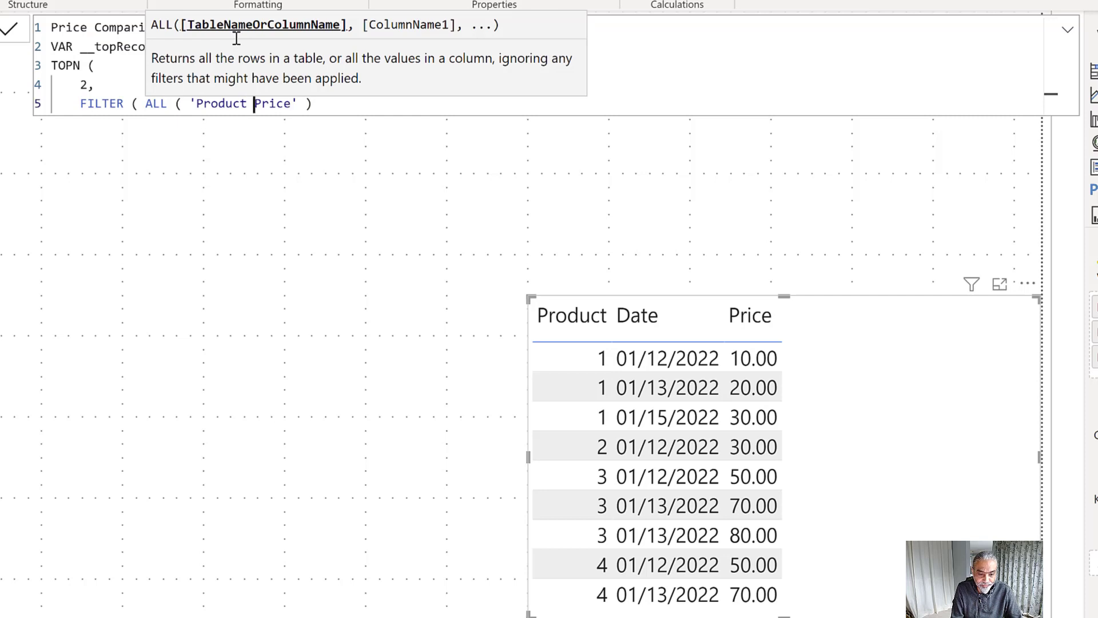
pyautogui.press('Left')
pyautogui.press('Left')
pyautogui.press('Left')
pyautogui.press('Left')
pyautogui.press('Left')
pyautogui.press('Left')
pyautogui.hotkey('shift', 'Return')
pyautogui.press('Right')
pyautogui.press('Right')
pyautogui.press('Right')
pyautogui.press('Right')
pyautogui.press('Right')
pyautogui.press('Right')
pyautogui.press('Right')
pyautogui.press('Right')
pyautogui.press('Right')
pyautogui.press('Right')
pyautogui.press('Right')
pyautogui.press('Right')
pyautogui.press('Right')
pyautogui.press('Right')
pyautogui.press('Right')
pyautogui.press('Right')
pyautogui.press('Right')
pyautogui.press('Right')
pyautogui.press('Right')
pyautogui.press('Right')
pyautogui.press('Right')
pyautogui.press('Right')
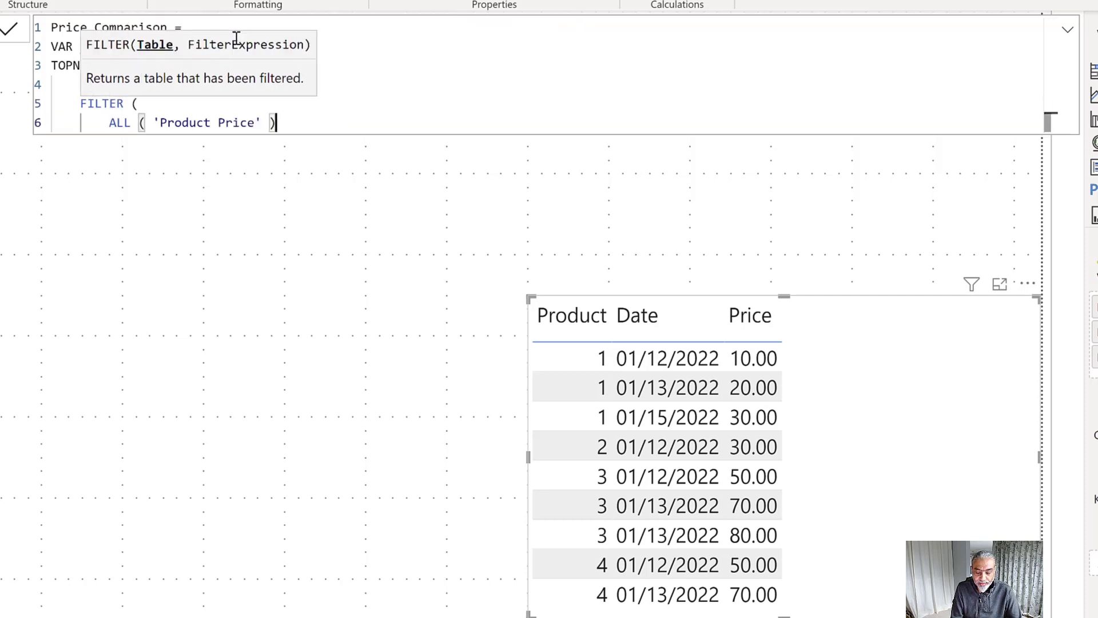
pyautogui.write(',')
pyautogui.hotkey('shift', 'Return')
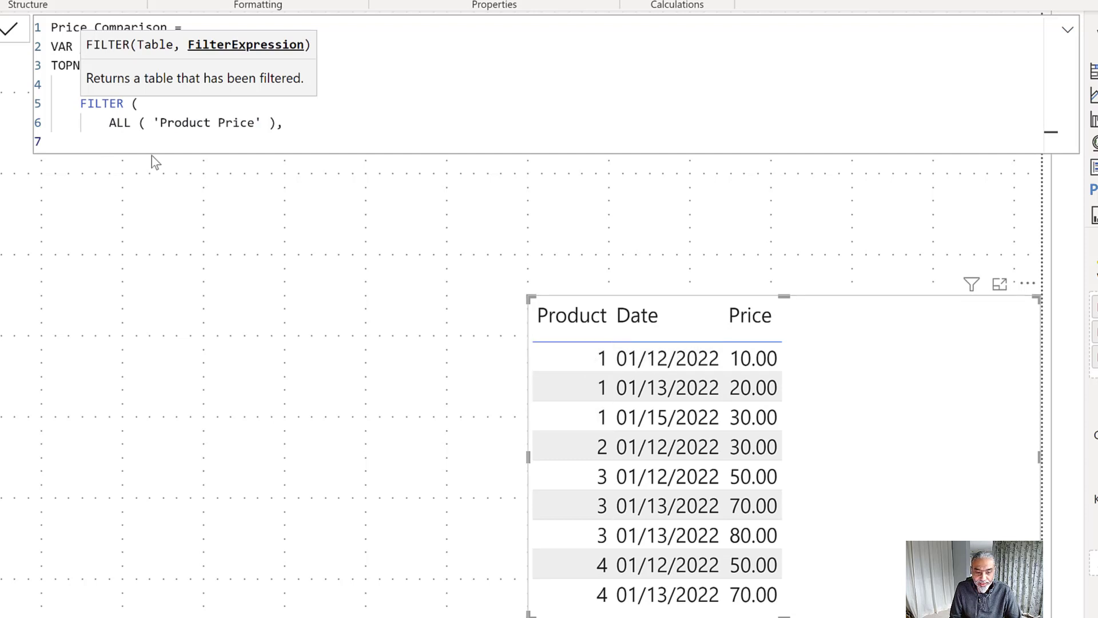
# Start the filter condition with the column 'Product Price'[Product].
pyautogui.write('Pr')
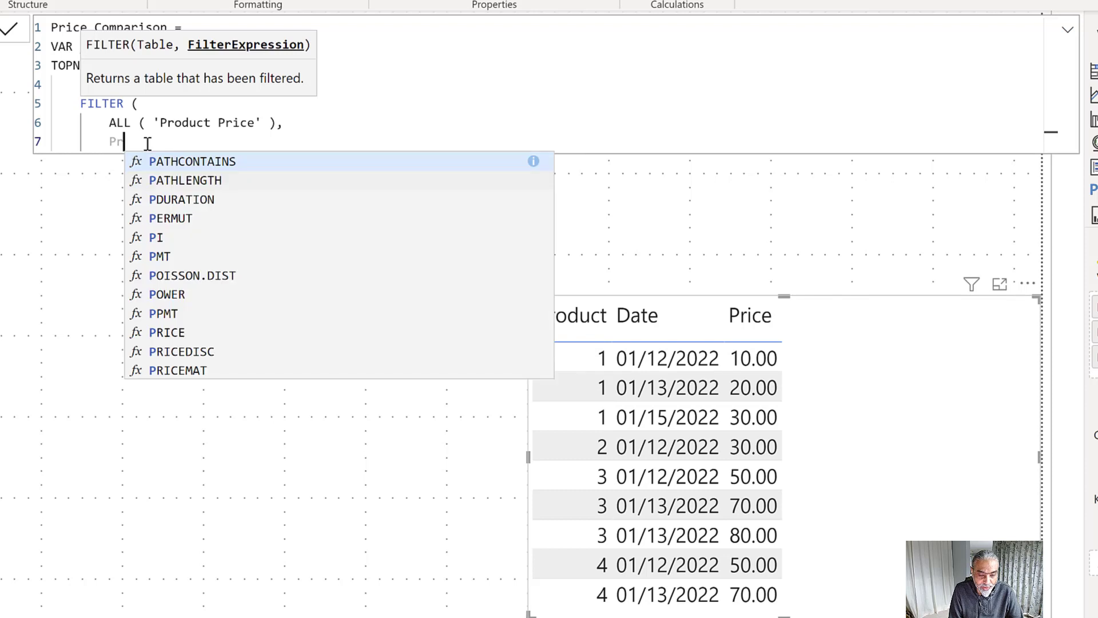
pyautogui.write('oduct Price')
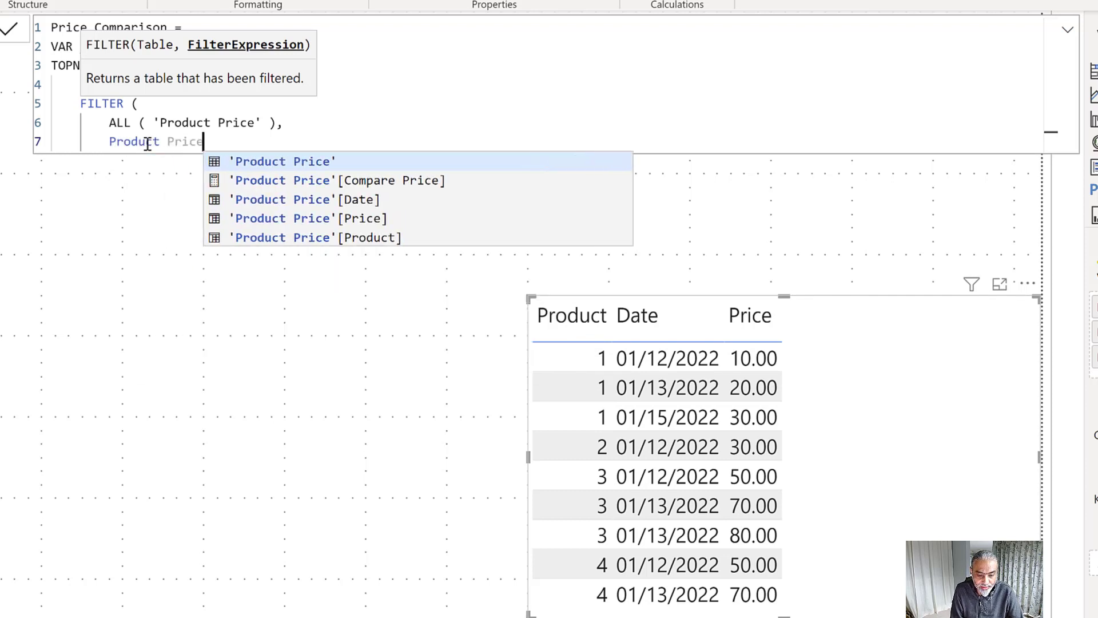
pyautogui.press('Down')
pyautogui.press('Down')
pyautogui.press('Down')
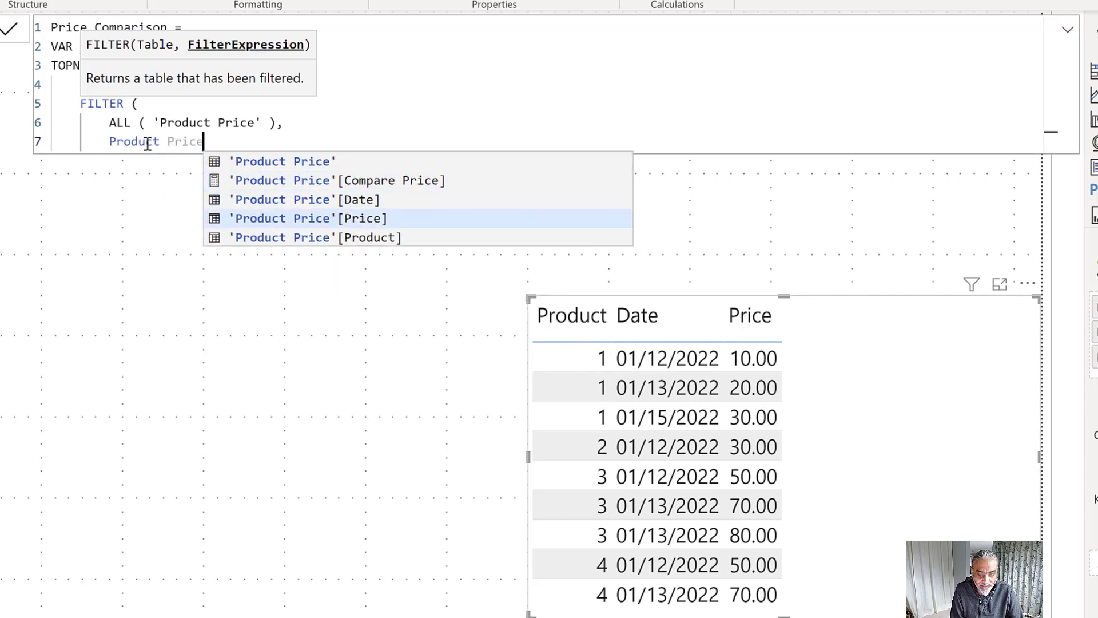
pyautogui.press('Tab')
pyautogui.press('BackSpace')
pyautogui.press('BackSpace')
pyautogui.press('BackSpace')
pyautogui.press('BackSpace')
pyautogui.press('BackSpace')
pyautogui.write('rodu')
pyautogui.press('Tab')
# Complete the filter condition by comparing the column for equality with MAX ( 'Product Price'[Product] ).
pyautogui.write('MAX')
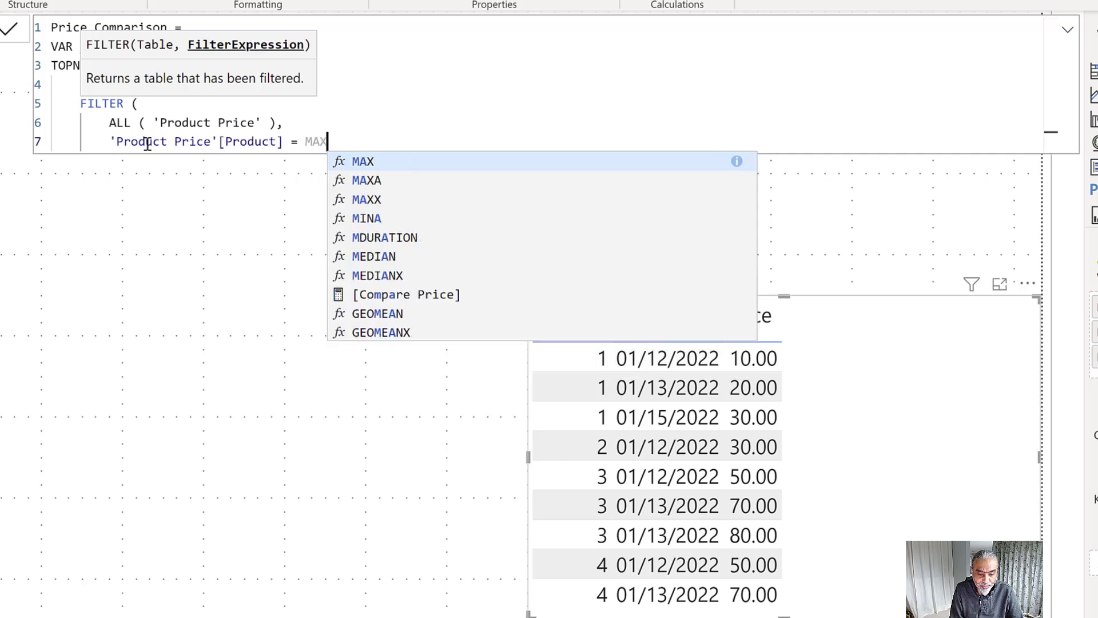
pyautogui.write(' ( Product')
pyautogui.press('Down')
pyautogui.press('Down')
pyautogui.press('Down')
pyautogui.press('Down')
pyautogui.press('Tab')
pyautogui.write(')')
pyautogui.hotkey('ctrl', 'Left')
pyautogui.hotkey('ctrl', 'Left')
pyautogui.hotkey('ctrl', 'Left')
pyautogui.hotkey('ctrl', 'Left')
pyautogui.hotkey('ctrl', 'Left')
pyautogui.press('Left')
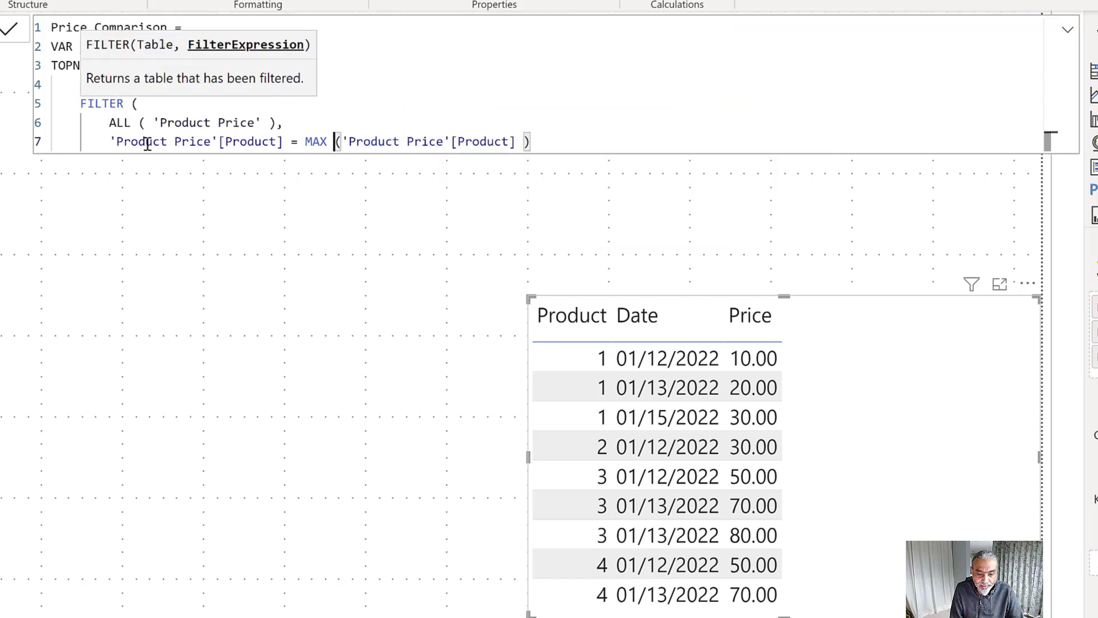
# Close the FILTER function with a single parenthesis on its own line below the condition.
pyautogui.moveTo(103, 124); pyautogui.dragTo(297, 117)
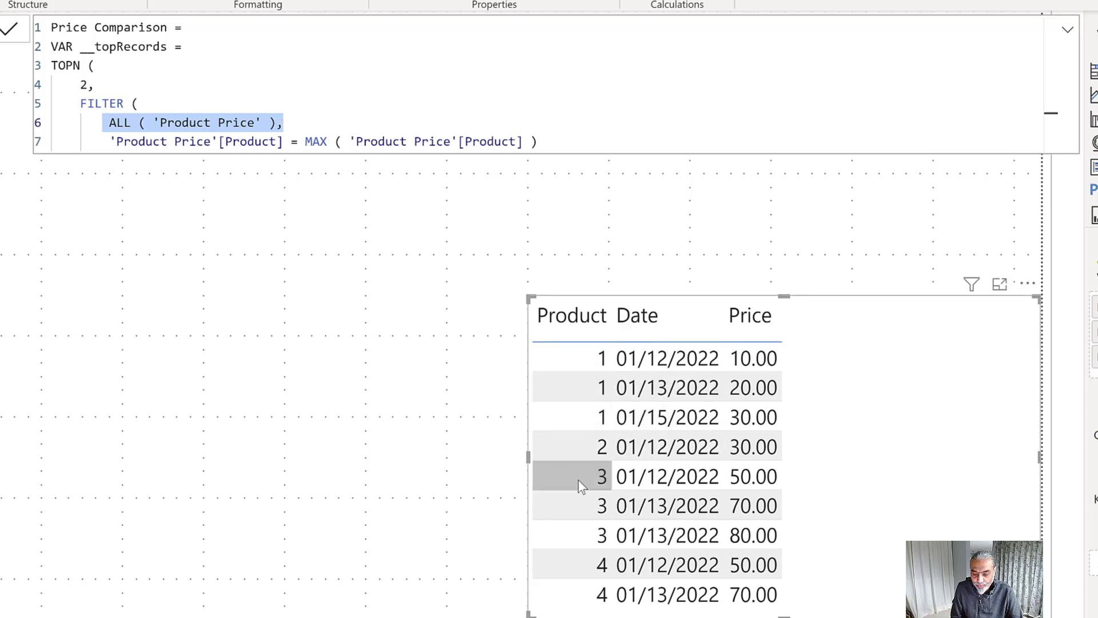
pyautogui.click(583, 141)
pyautogui.press('Return')
pyautogui.write(')')
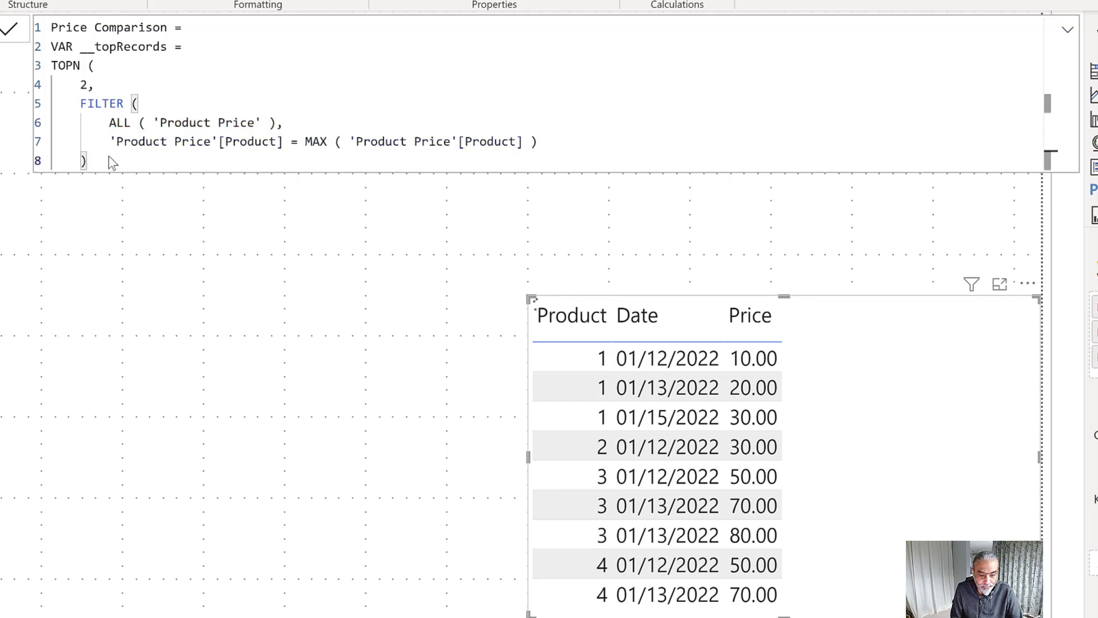
pyautogui.write(')')
pyautogui.click(109, 104)
pyautogui.click(108, 162)
pyautogui.press('BackSpace')
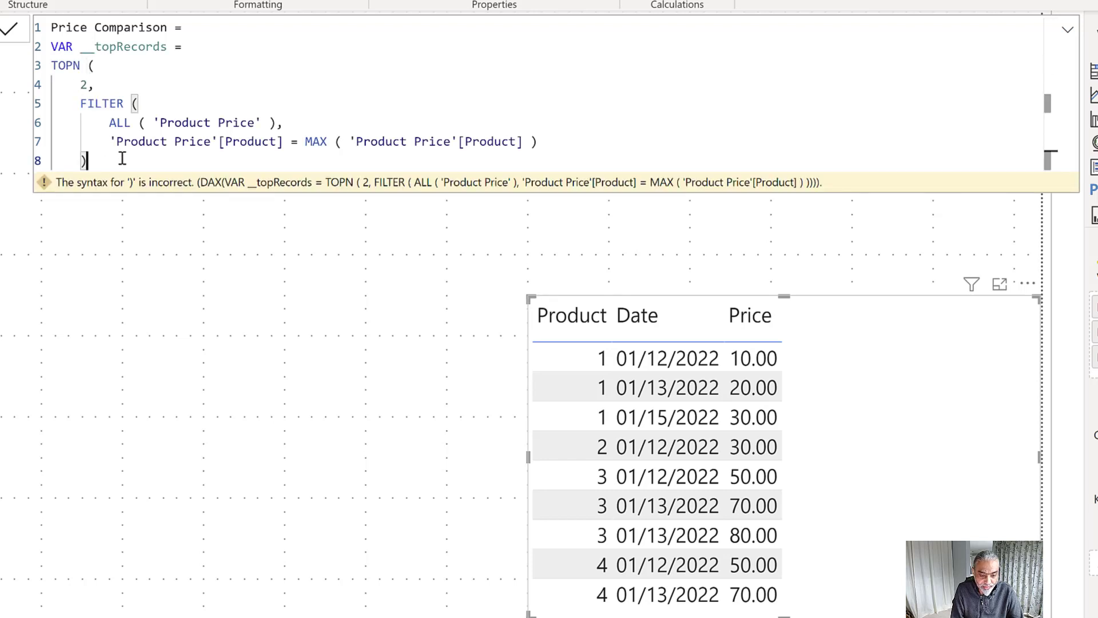
# Add 'Product Price'[Date] as the order-by expression of TOPN after the FILTER argument.
pyautogui.write(',')
pyautogui.press('Return')
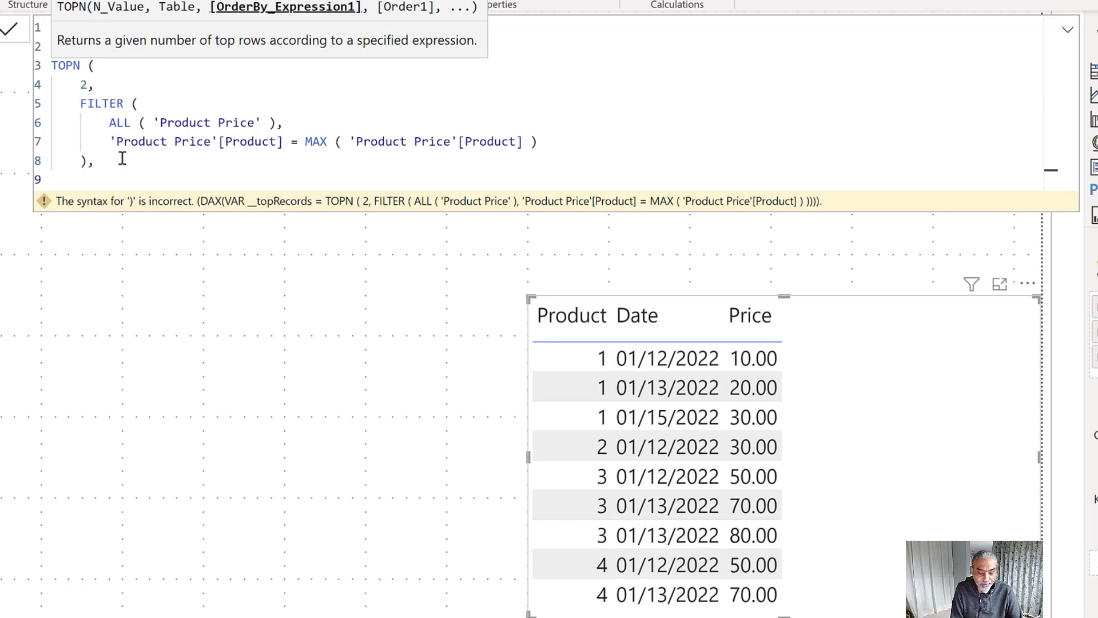
pyautogui.write('Product')
pyautogui.press('Down')
pyautogui.press('Down')
pyautogui.press('Down')
pyautogui.press('Down')
pyautogui.press('Tab')
pyautogui.write(',')
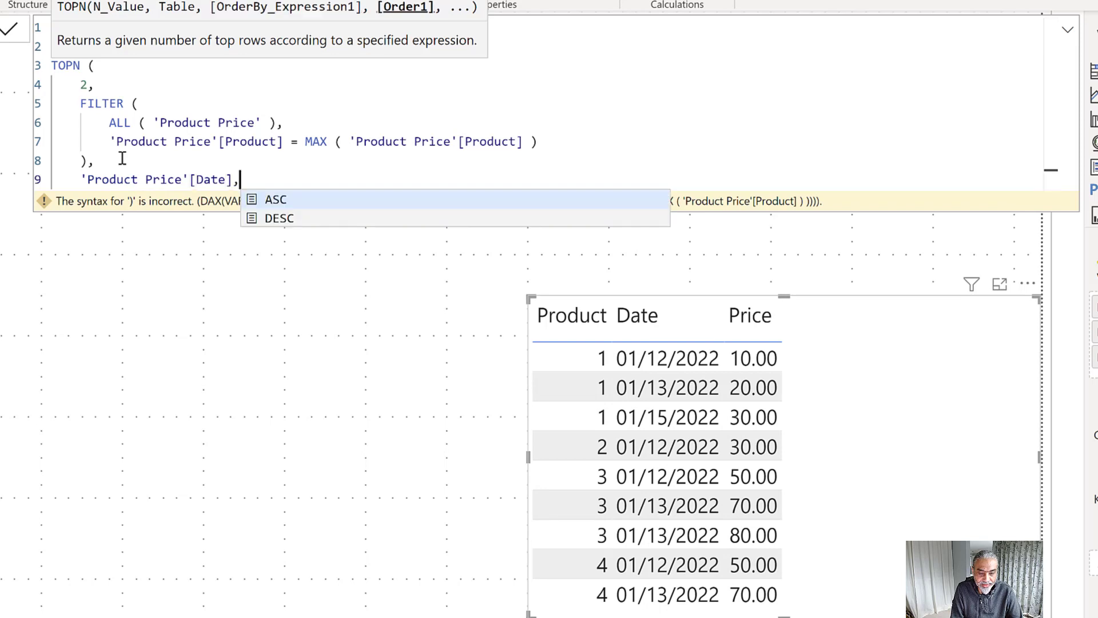
# Set the TOPN sort order to DESC and close the function on its own line.
pyautogui.press('Return')
pyautogui.write('DESC')
pyautogui.press('Tab')
pyautogui.press('Return')
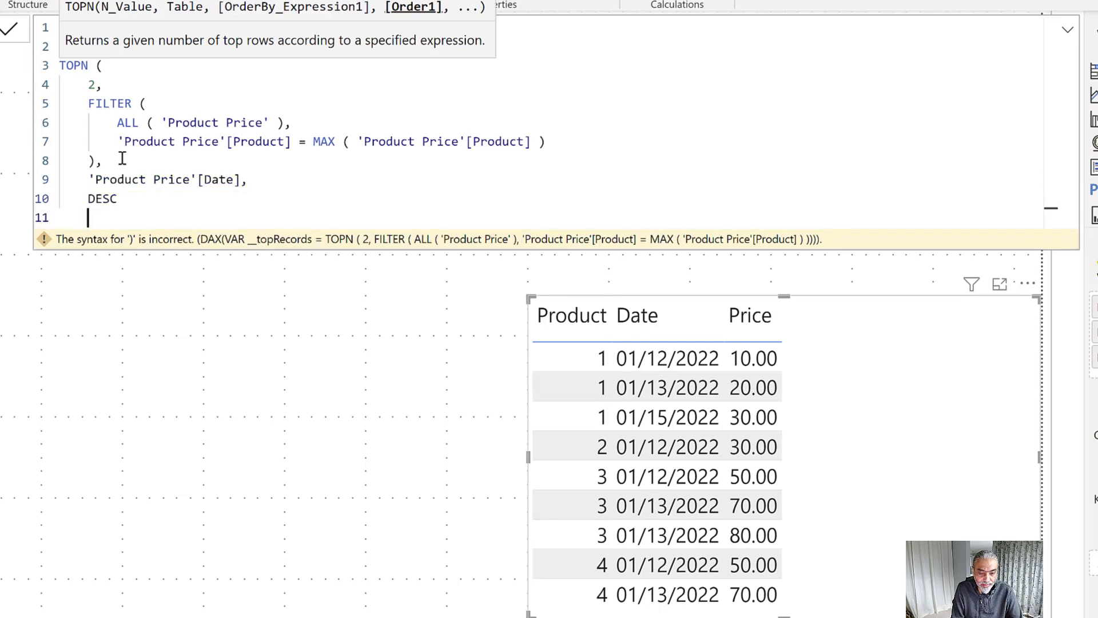
pyautogui.press('BackSpace')
pyautogui.write(')')
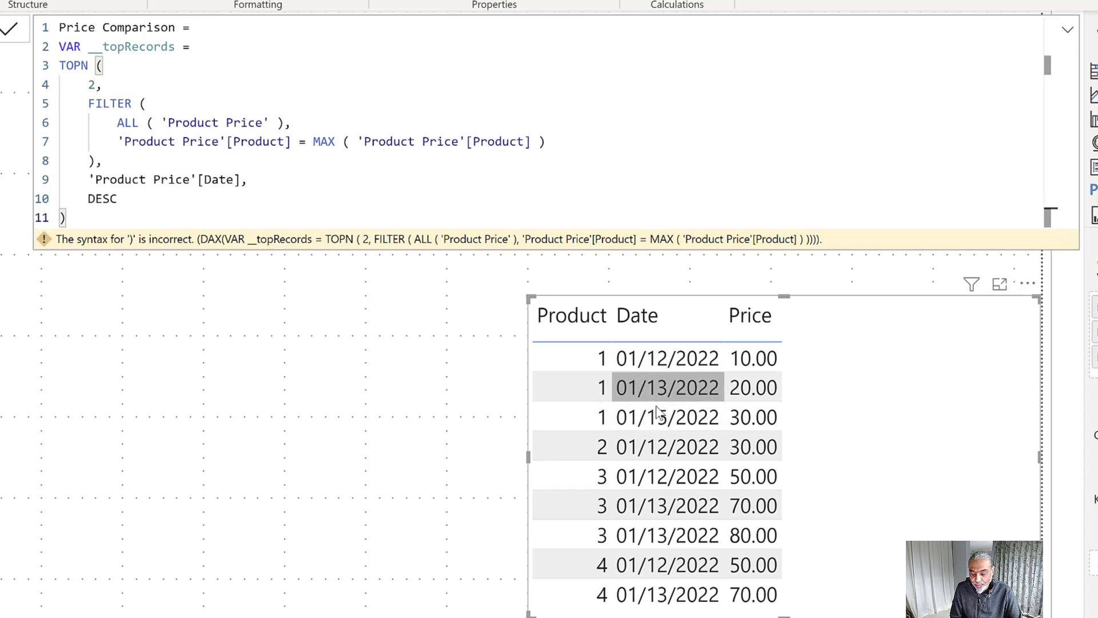
# Add a RETURN section after the TOPN variable and start a CONCATENATEX function with __topRecords as its table.
pyautogui.press('Return')
pyautogui.write('RETURN')
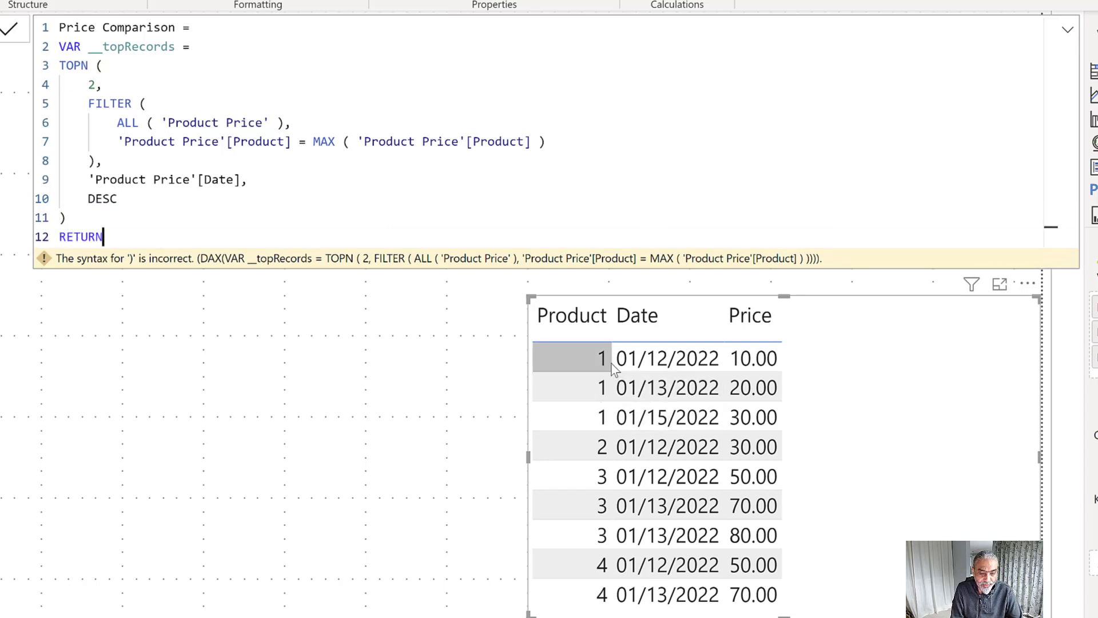
pyautogui.press('Return')
pyautogui.write('CONCATE')
pyautogui.press('Down')
pyautogui.press('Tab')
pyautogui.write('( ')
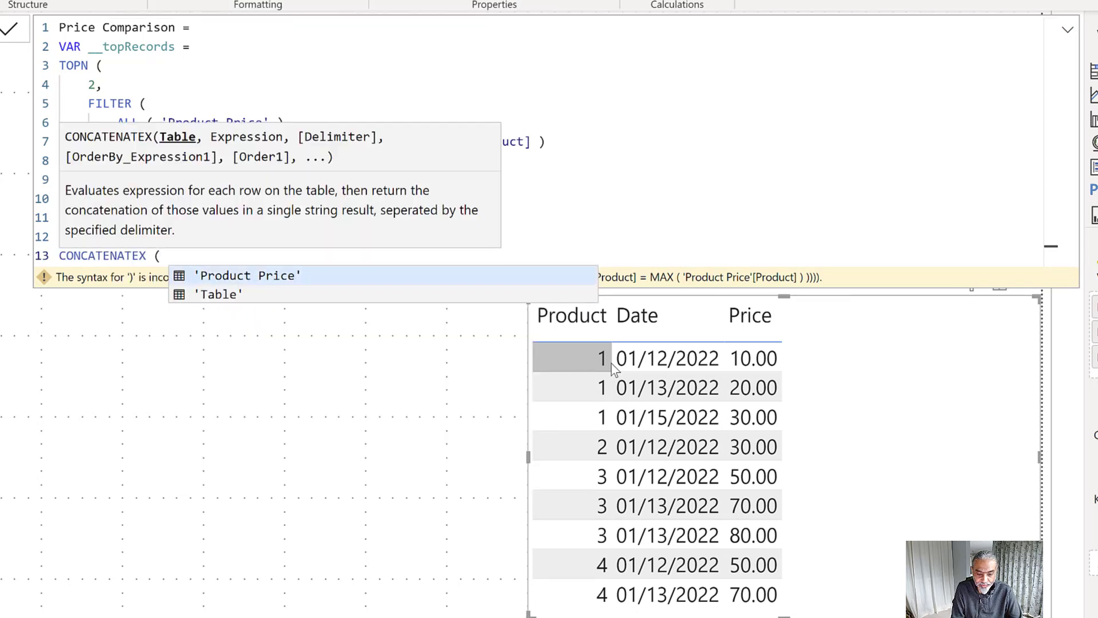
pyautogui.write('__to')
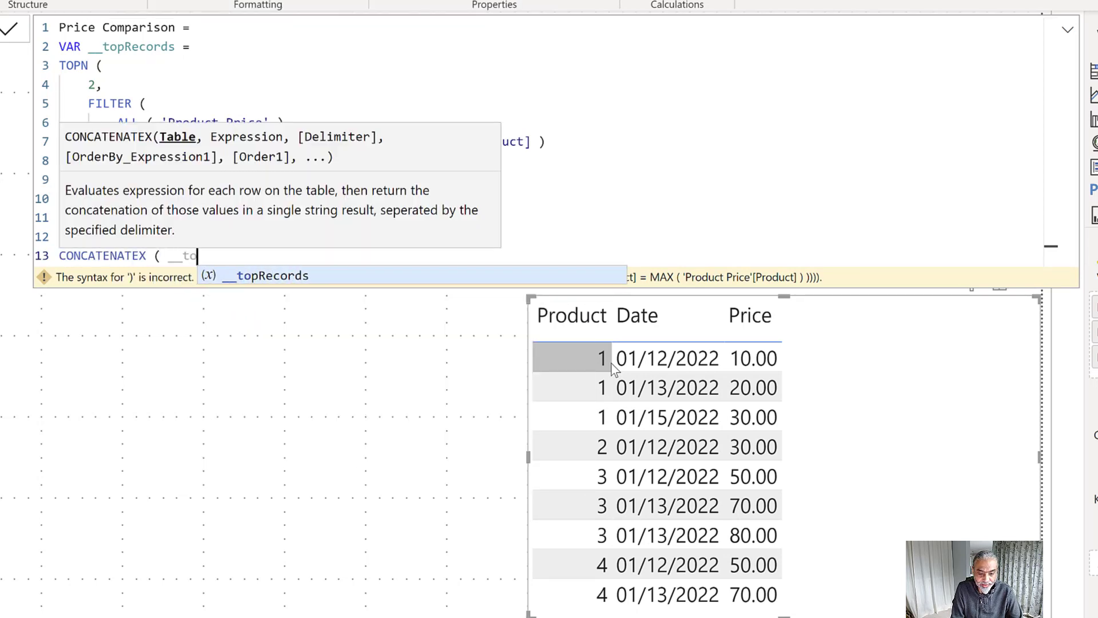
# Complete CONCATENATEX with the expression [Date] & " - " & [Price] and the delimiter ", ".
pyautogui.write('pRecords, [Date')
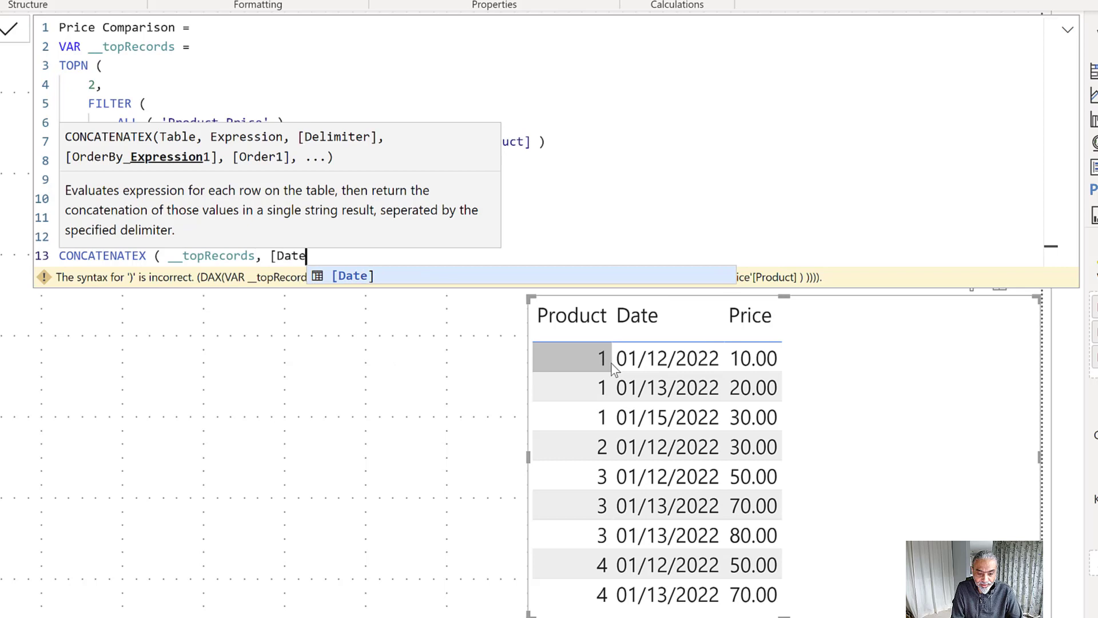
pyautogui.write('] *&')
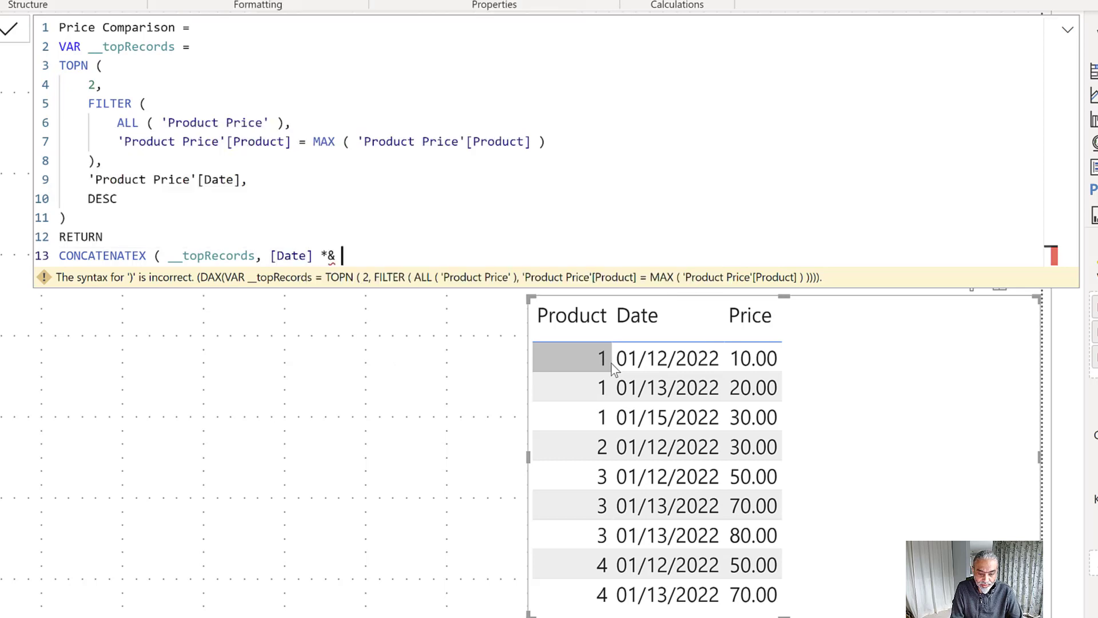
pyautogui.press('BackSpace')
pyautogui.press('BackSpace')
pyautogui.write('& " - " &')
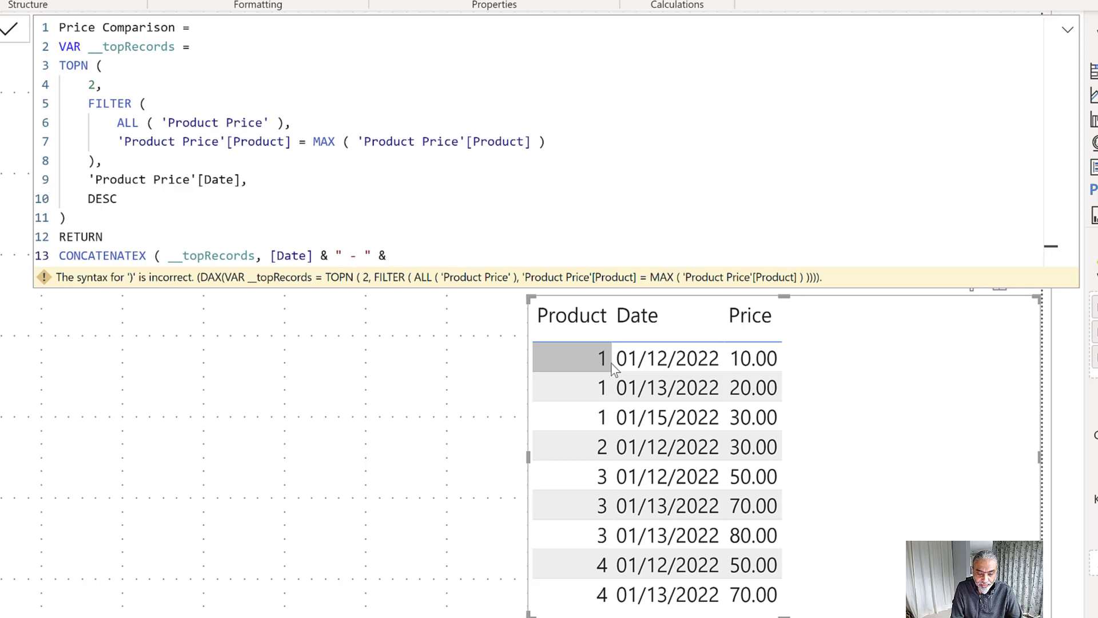
pyautogui.write(' [Price], ')
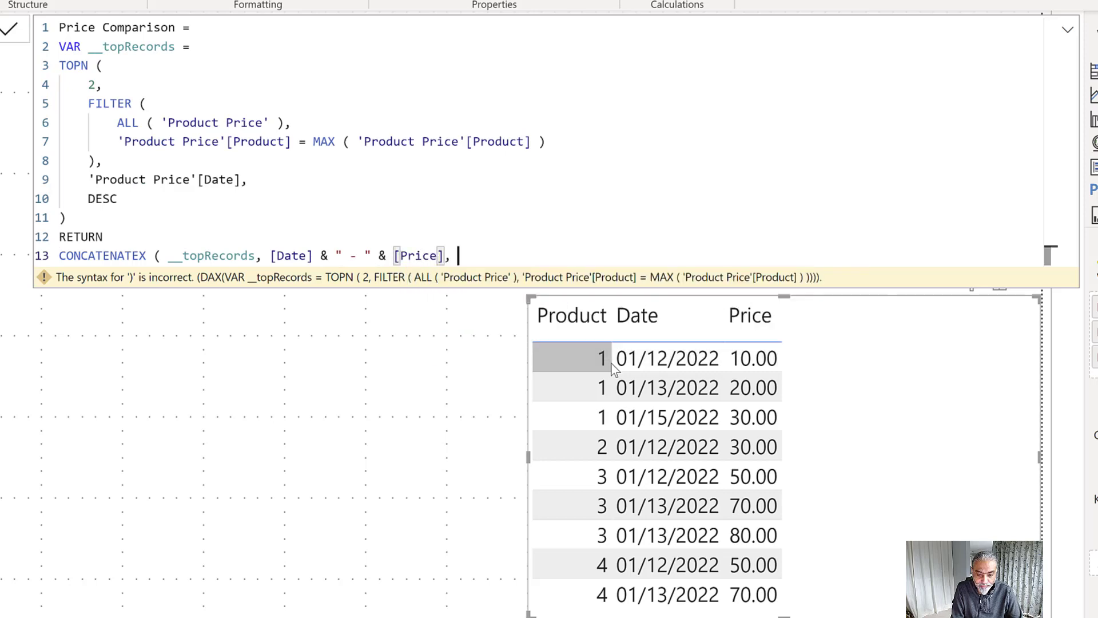
pyautogui.write('", " )')
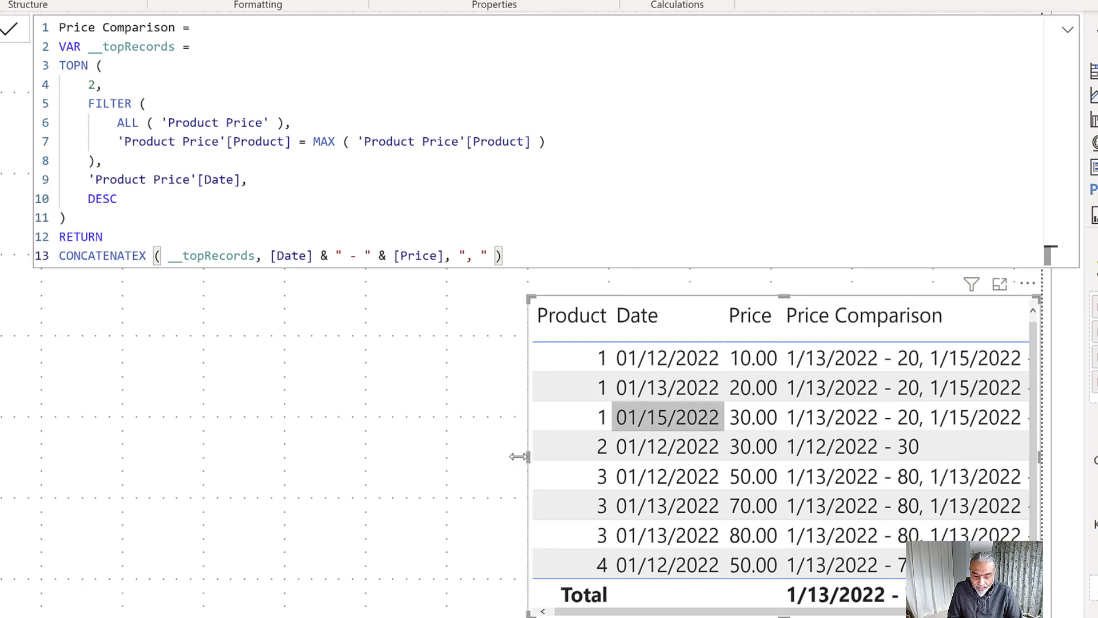
# Widen the table visual to fit the Price Comparison column and review the concatenated records for each product.
pyautogui.moveTo(527, 457); pyautogui.dragTo(417, 447)
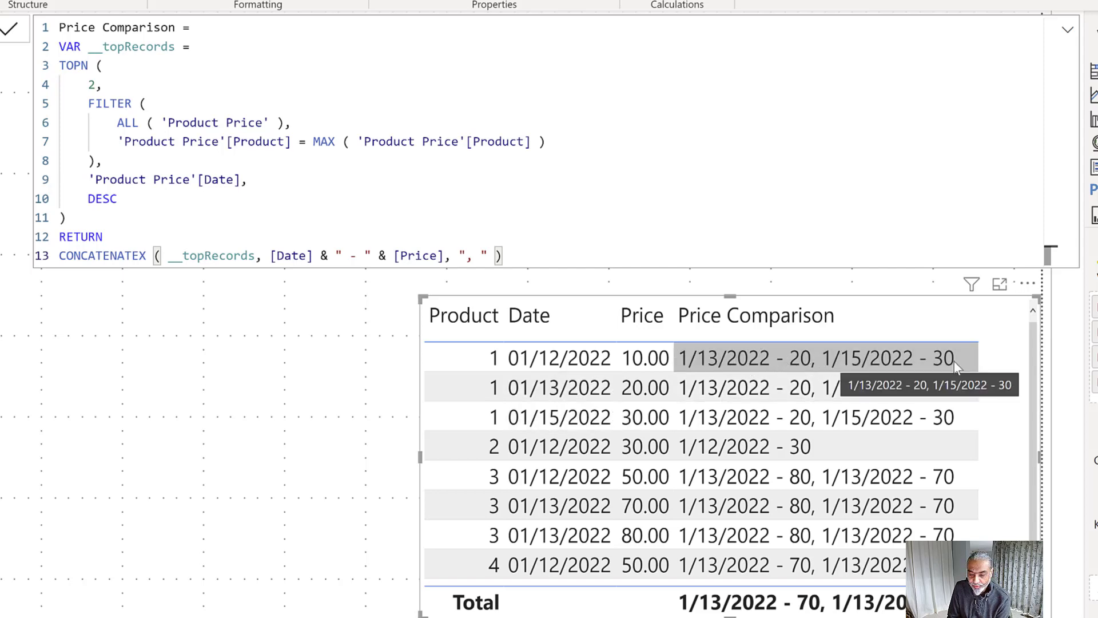
pyautogui.scroll(-1, 558, 451)
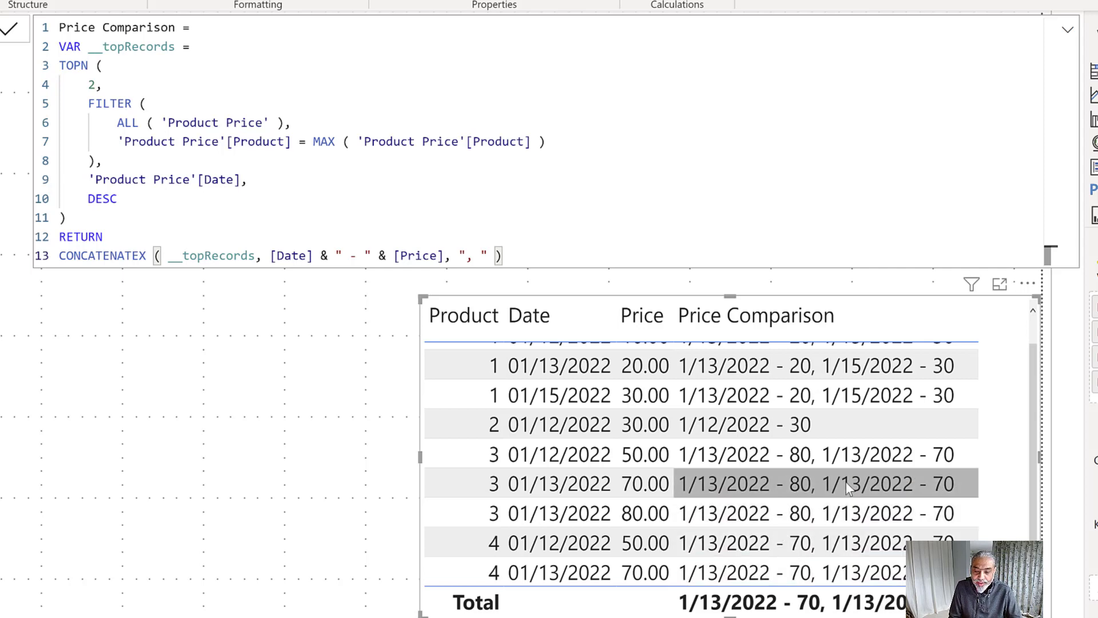
pyautogui.scroll(1, 847, 483)
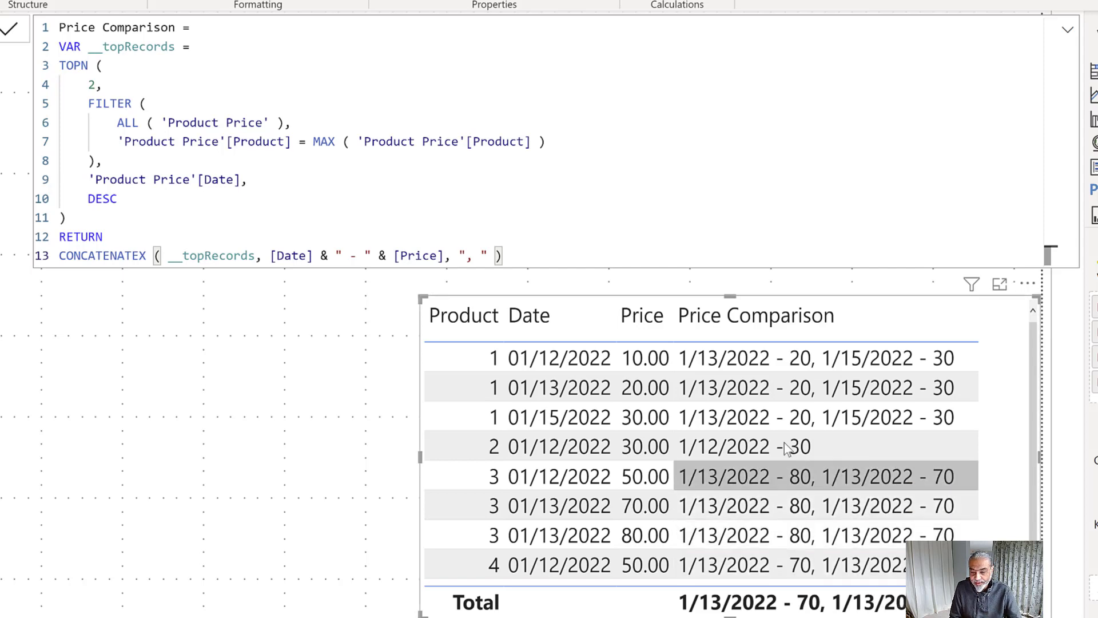
# Declare a variable __countPrice above RETURN and start a SUMMARIZE function over __topRecords.
pyautogui.click(183, 235)
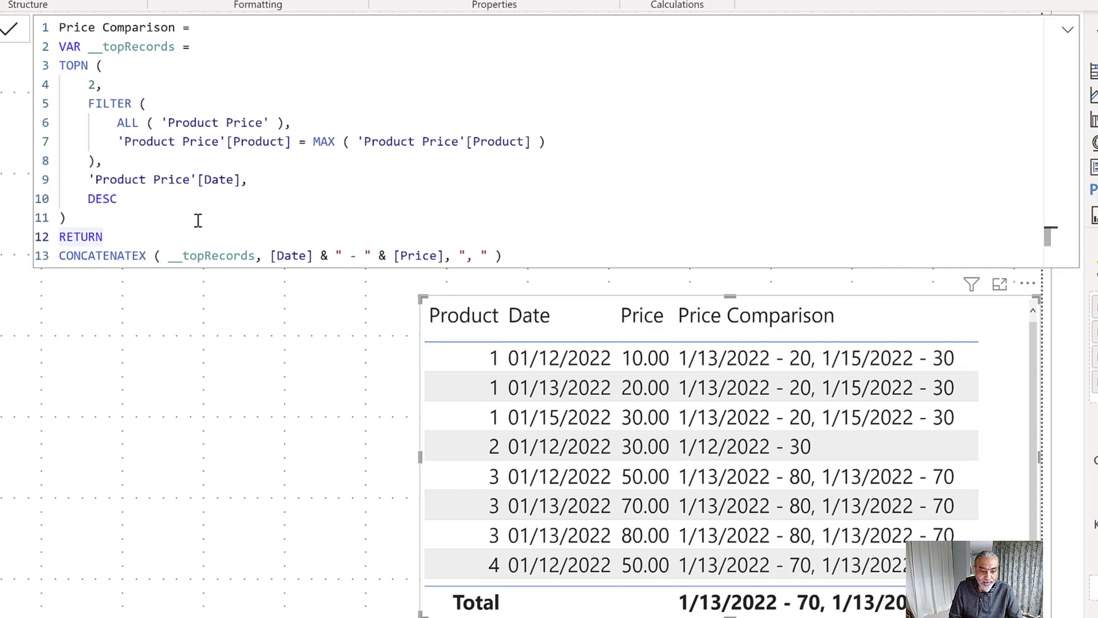
pyautogui.click(208, 212)
pyautogui.press('Return')
pyautogui.write('VAR __countPrice = ')
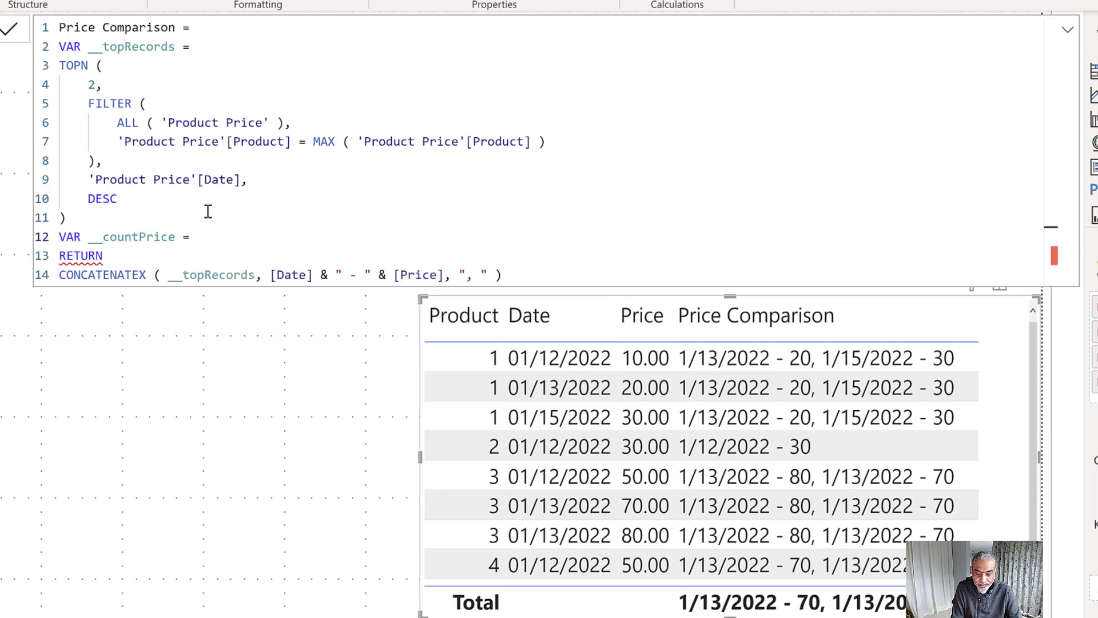
pyautogui.write('SUMMARIZE ( ')
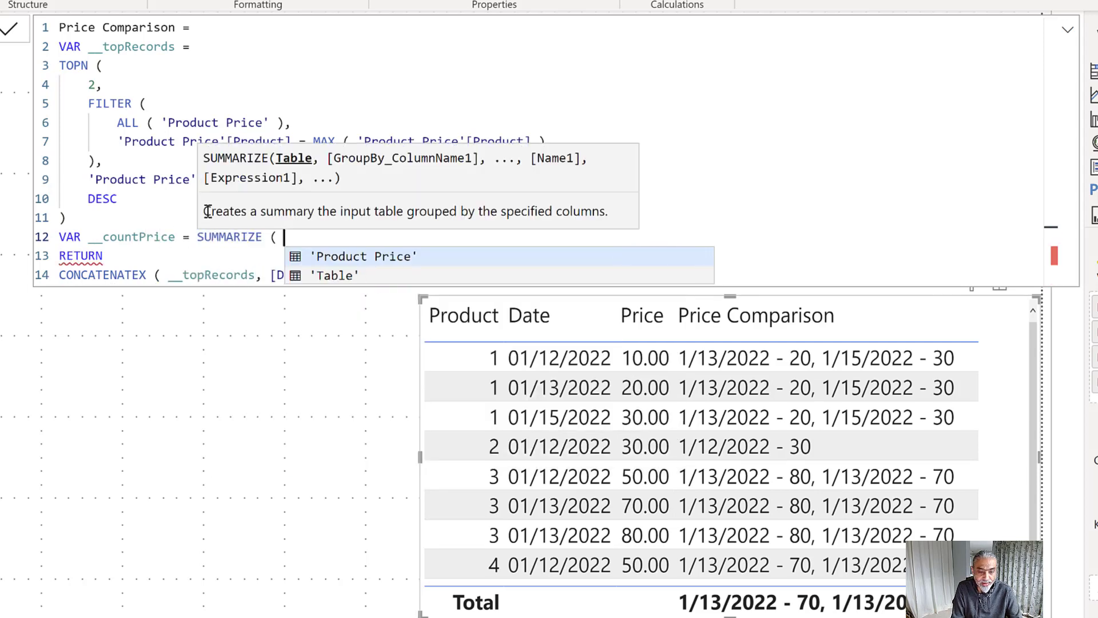
pyautogui.write('__topRecords, ')
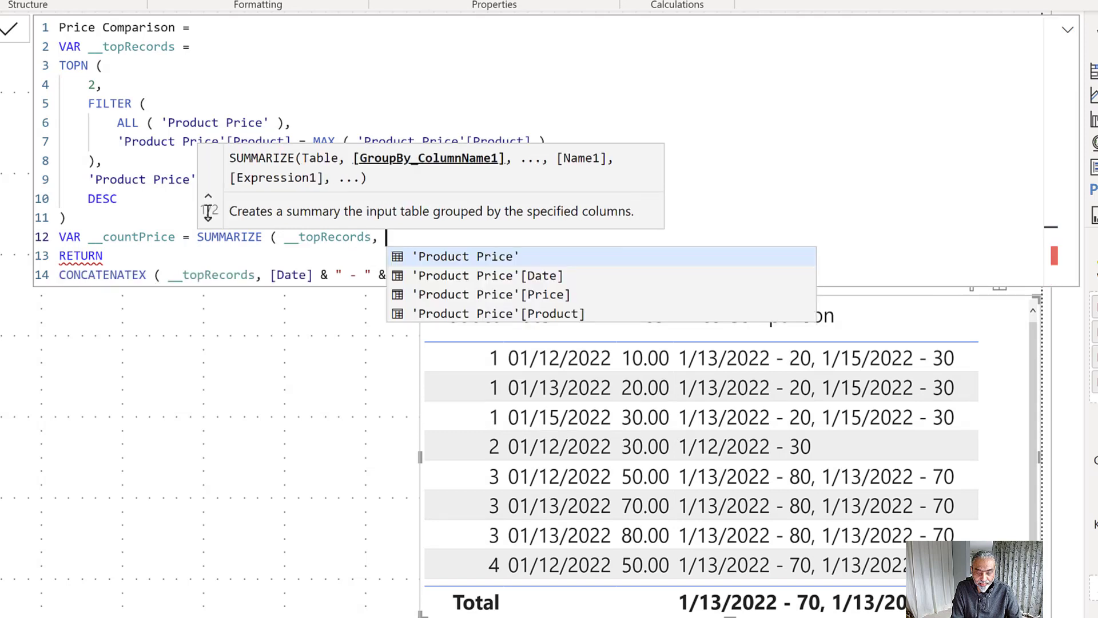
pyautogui.write('"@Count')
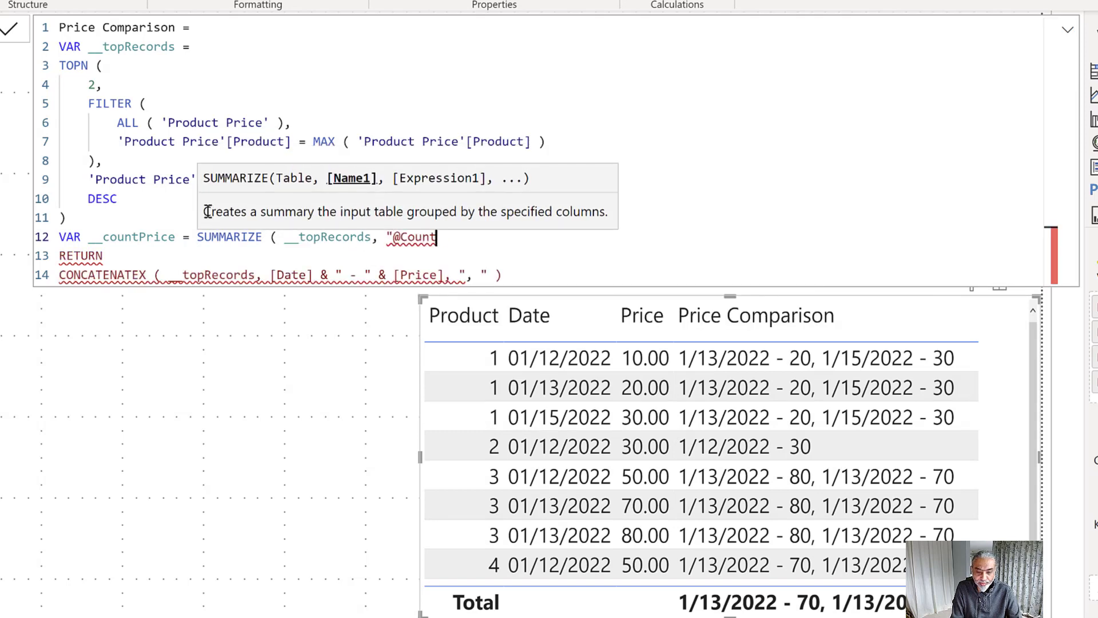
pyautogui.write('Price')
pyautogui.write('", DISTINCT')
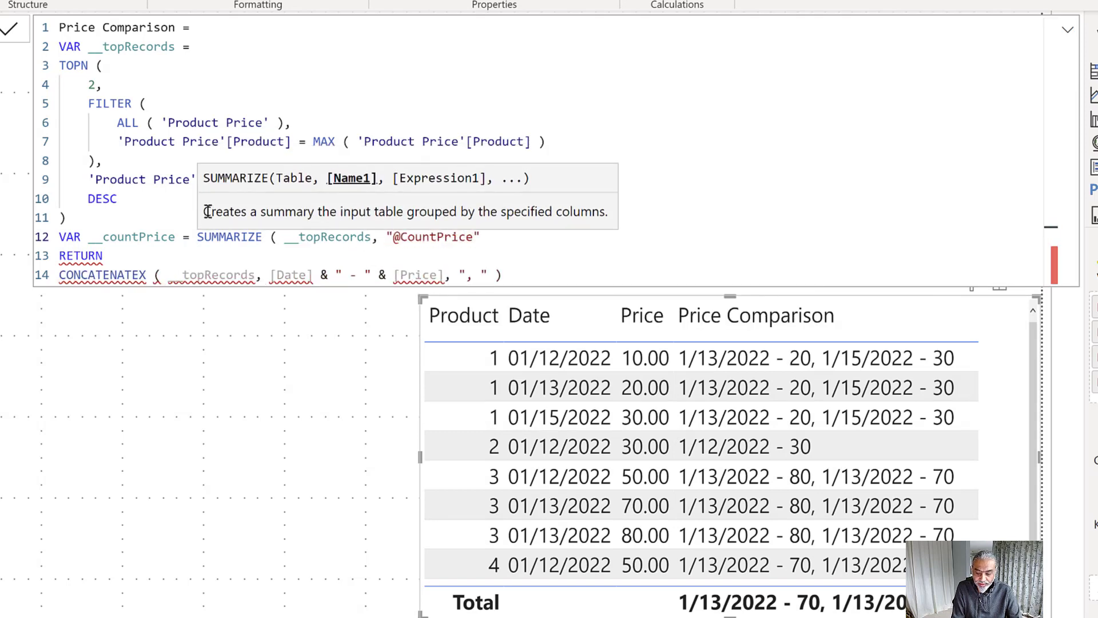
pyautogui.write('COUNT ')
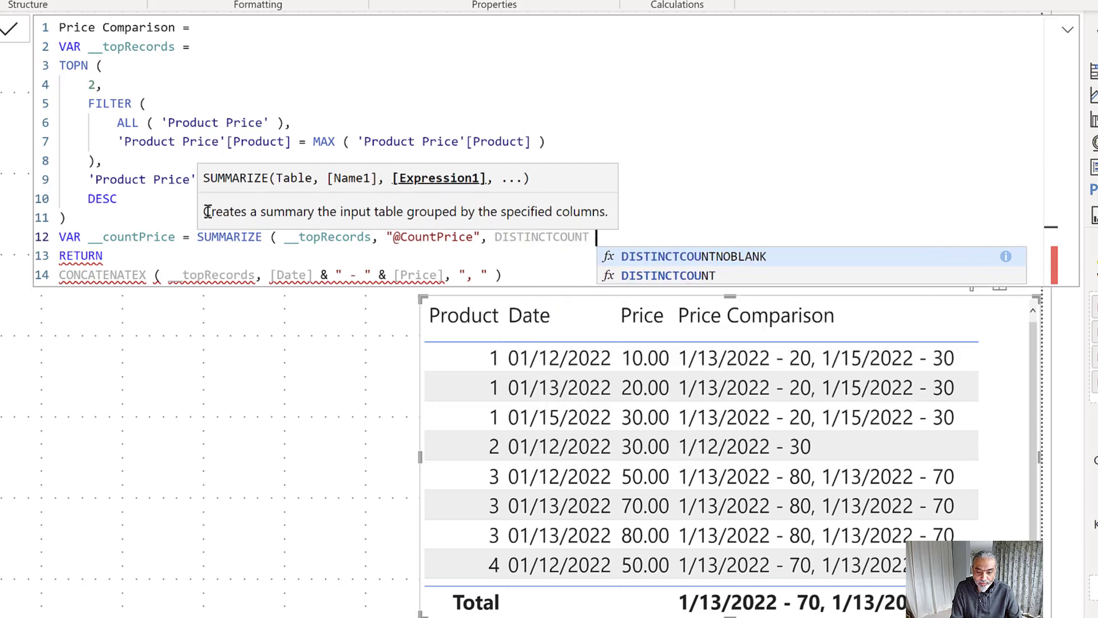
pyautogui.write('( [Price] ) )')
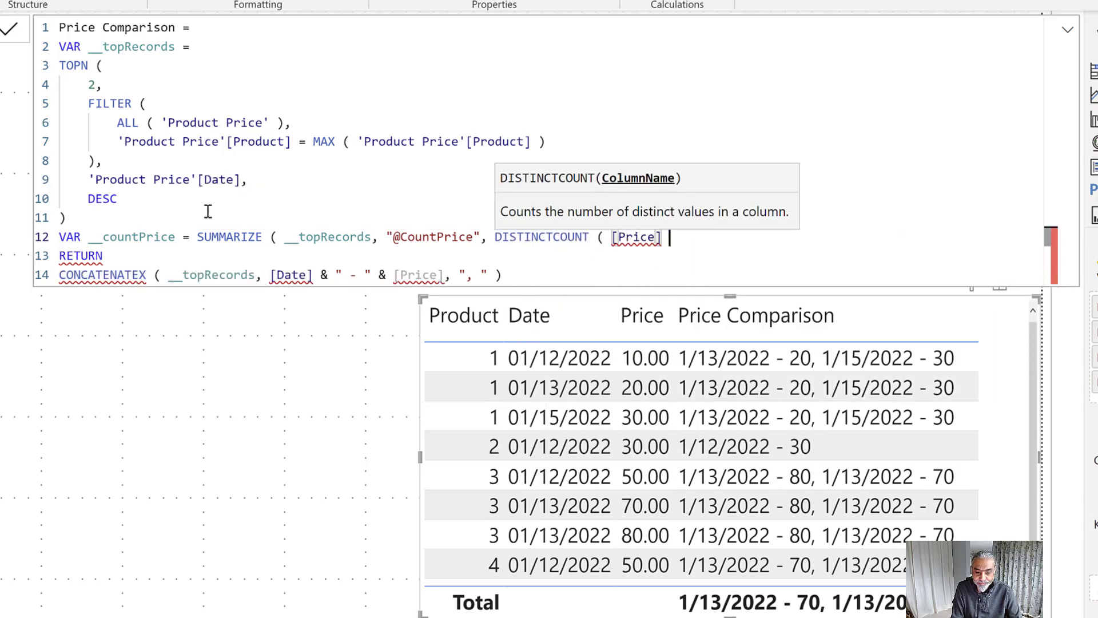
pyautogui.press('Down')
pyautogui.press('Down')
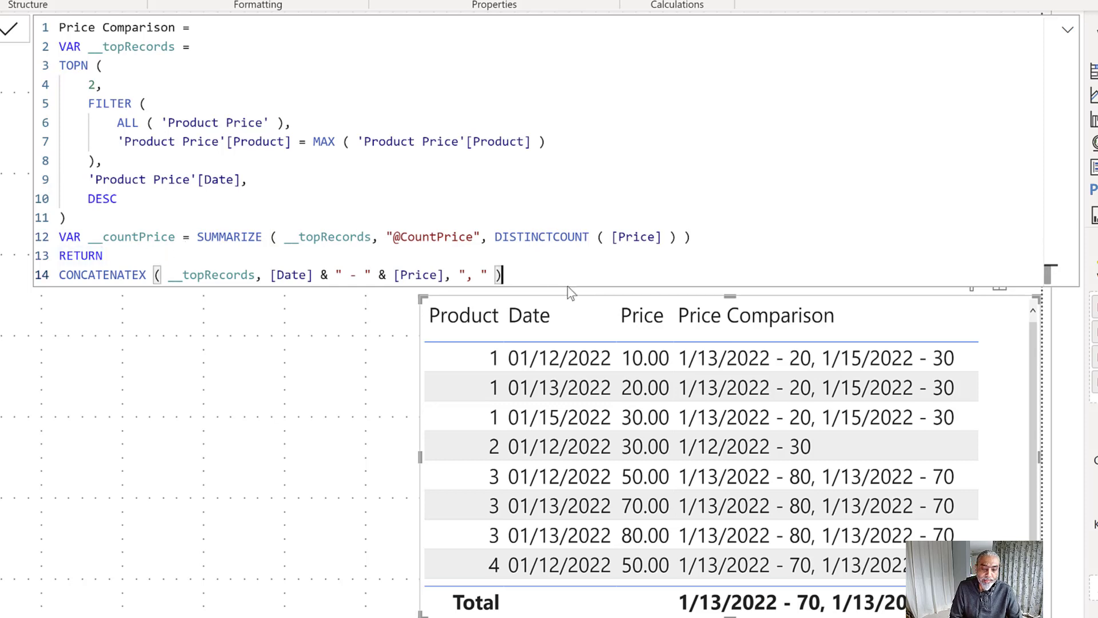
# Append & " / " & to the CONCATENATEX result and continue the expression on a new line.
pyautogui.write('& " / ')
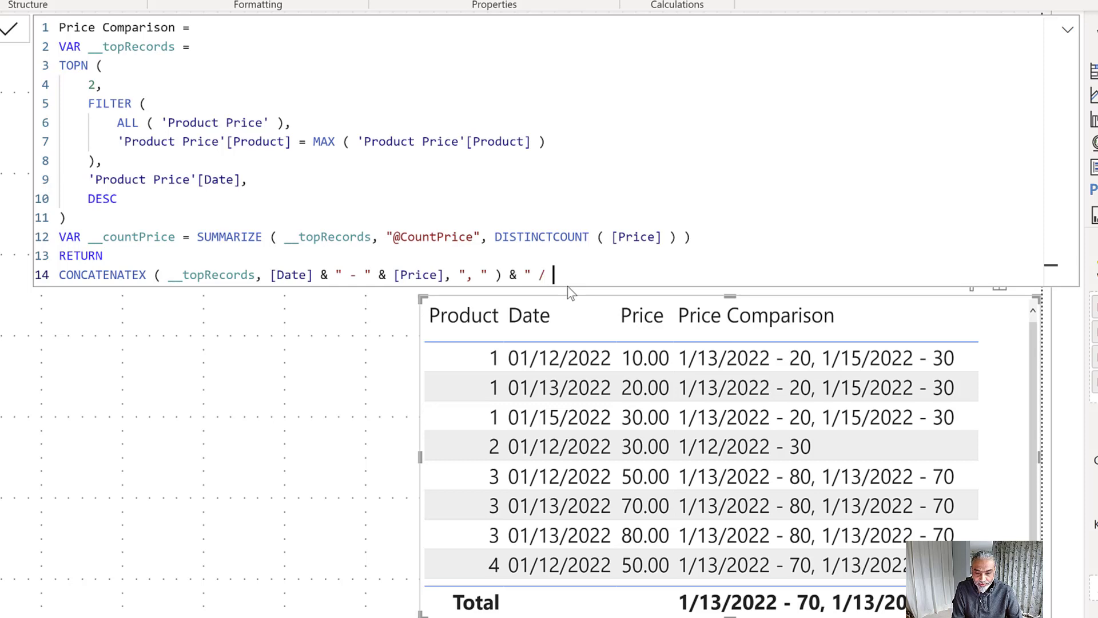
pyautogui.write('" &')
pyautogui.hotkey('shift', 'Return')
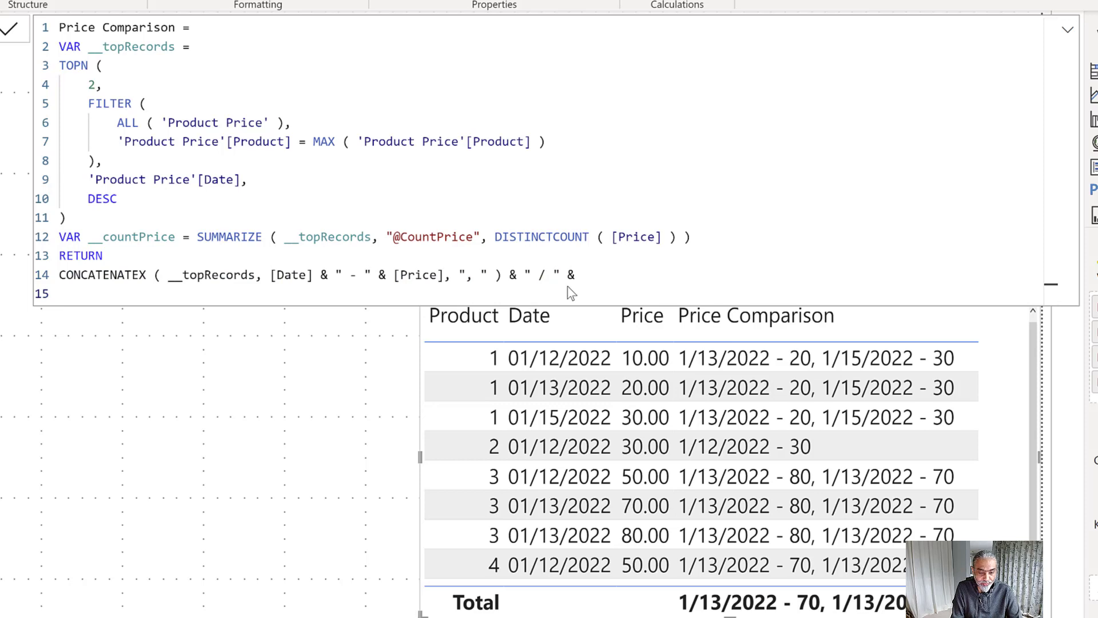
# Start a second CONCATENATEX function on the last line with __countPrice as its table.
pyautogui.write('CONCATE')
pyautogui.press('Down')
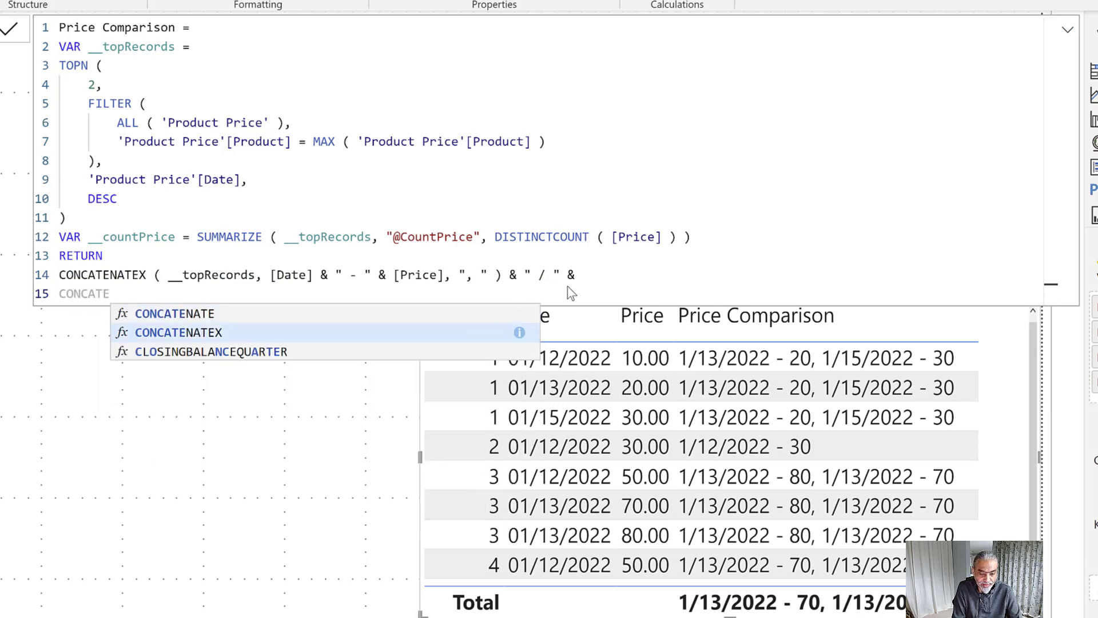
pyautogui.press('Tab')
pyautogui.press('BackSpace')
pyautogui.write('(')
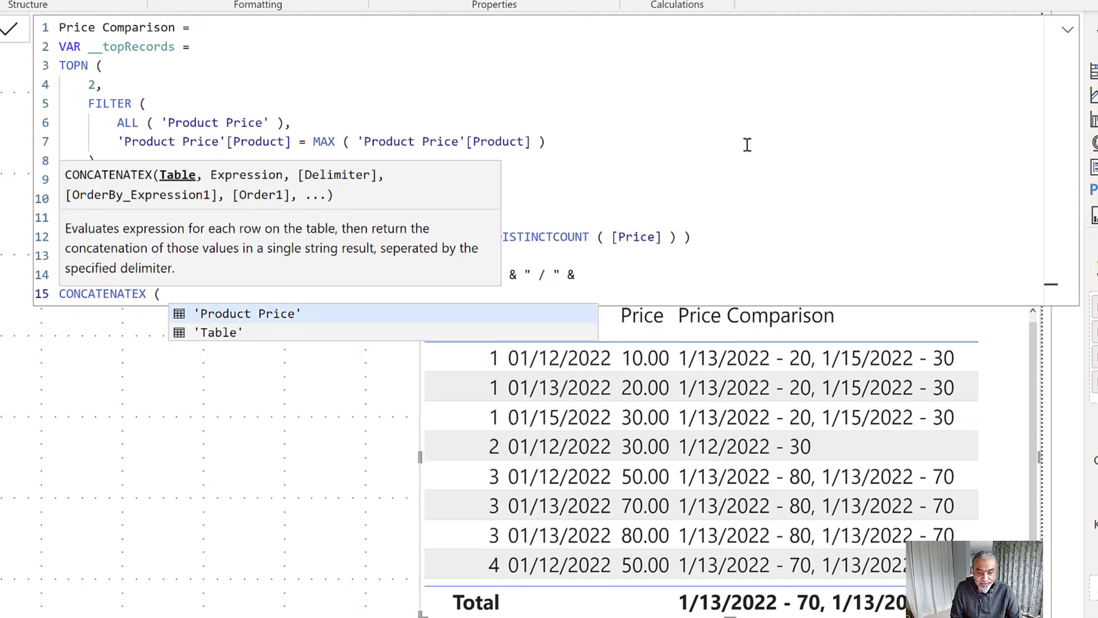
pyautogui.click(547, 141)
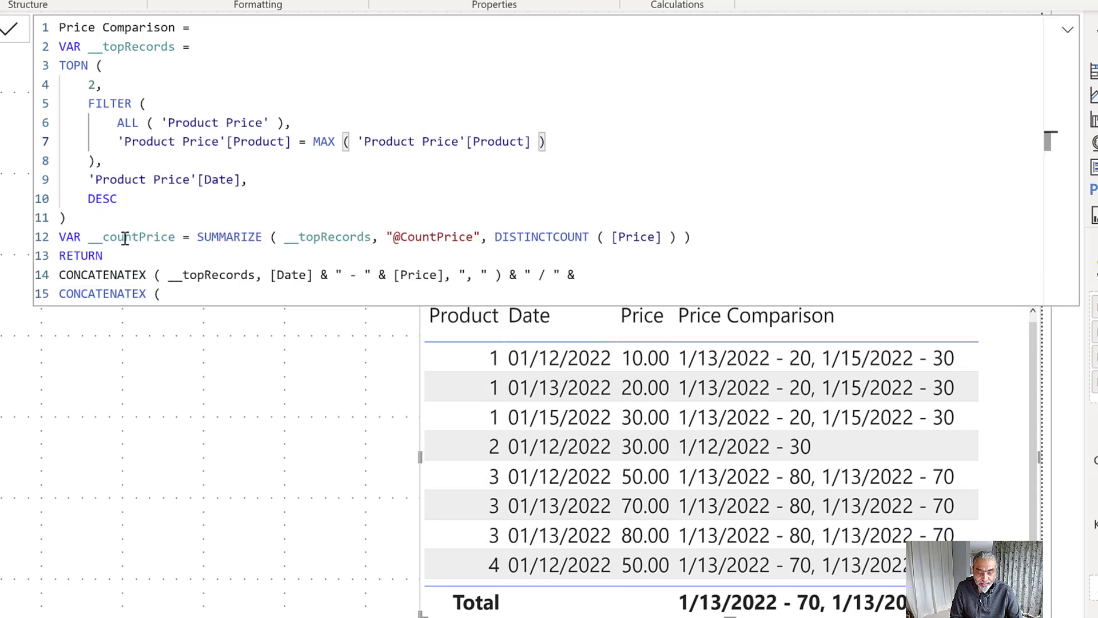
pyautogui.click(182, 296)
pyautogui.write('_')
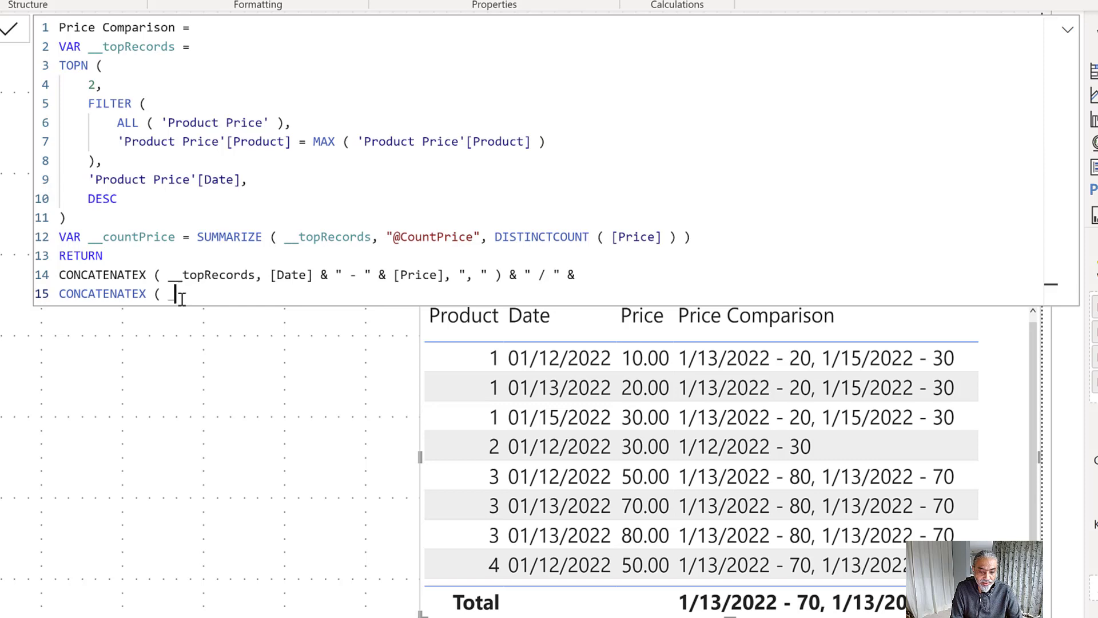
pyautogui.write('_countPrice ')
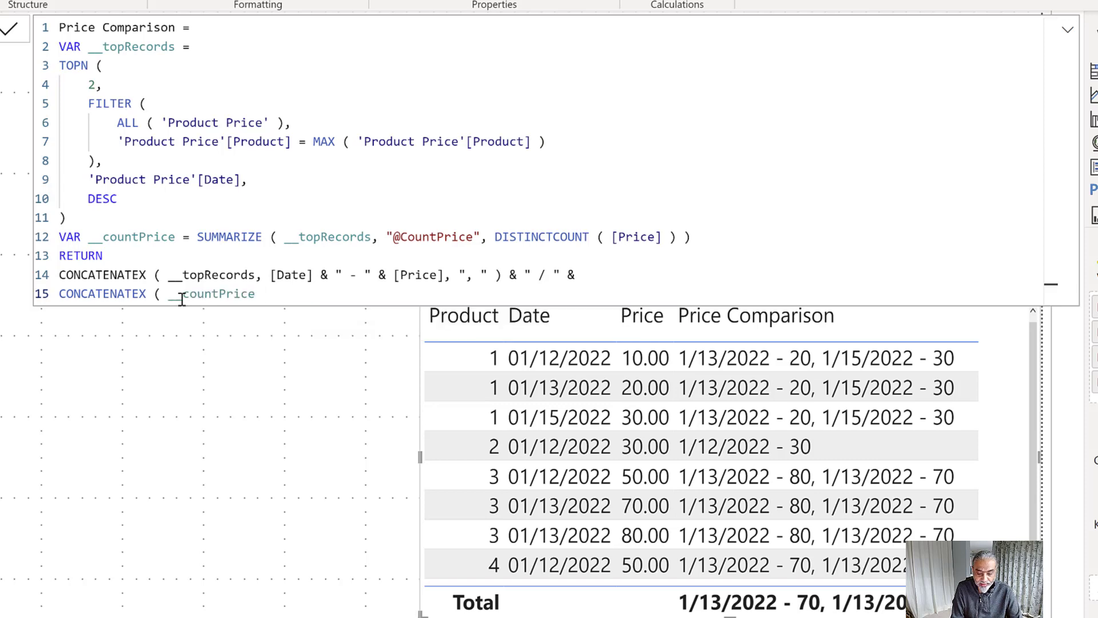
pyautogui.write(', [@')
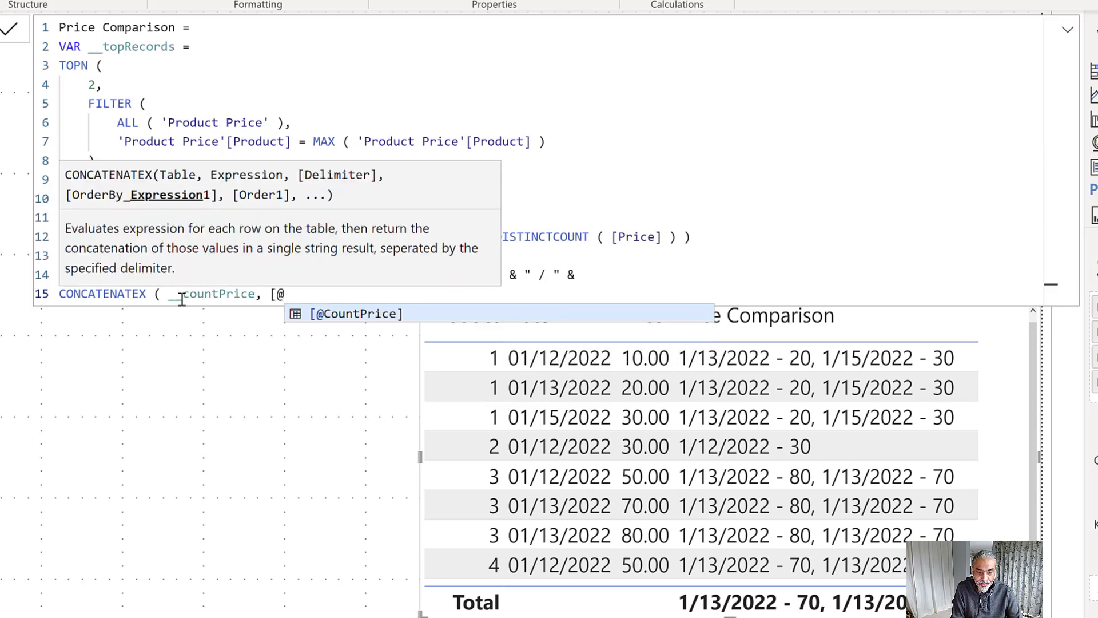
pyautogui.press('Tab')
pyautogui.write(', ')
pyautogui.write('",')
pyautogui.press('BackSpace')
pyautogui.press('BackSpace')
pyautogui.press('BackSpace')
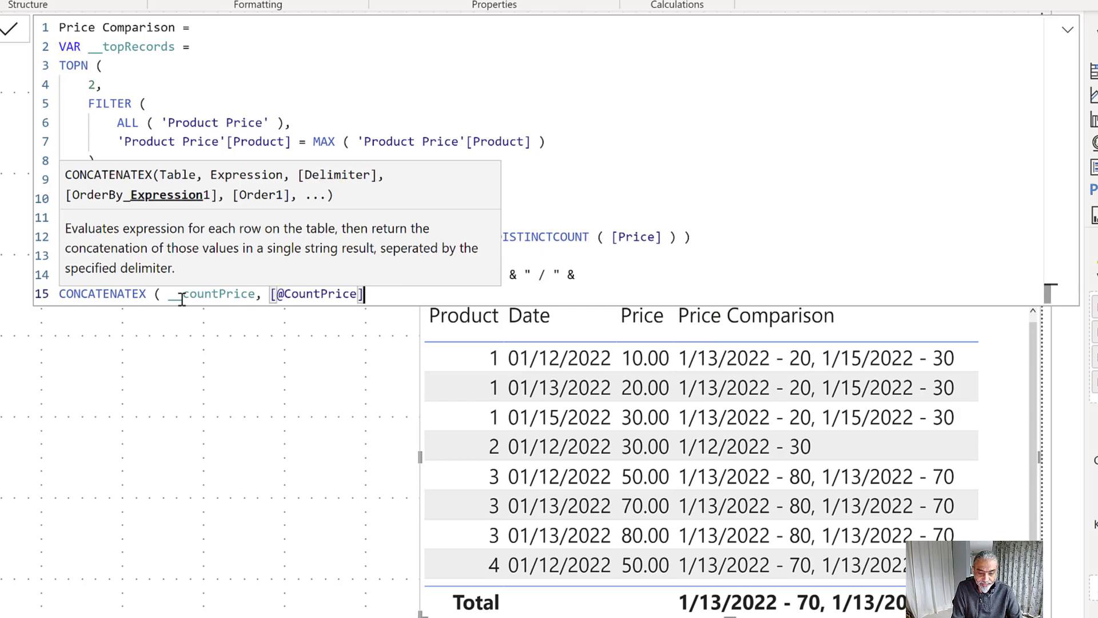
pyautogui.write(')')
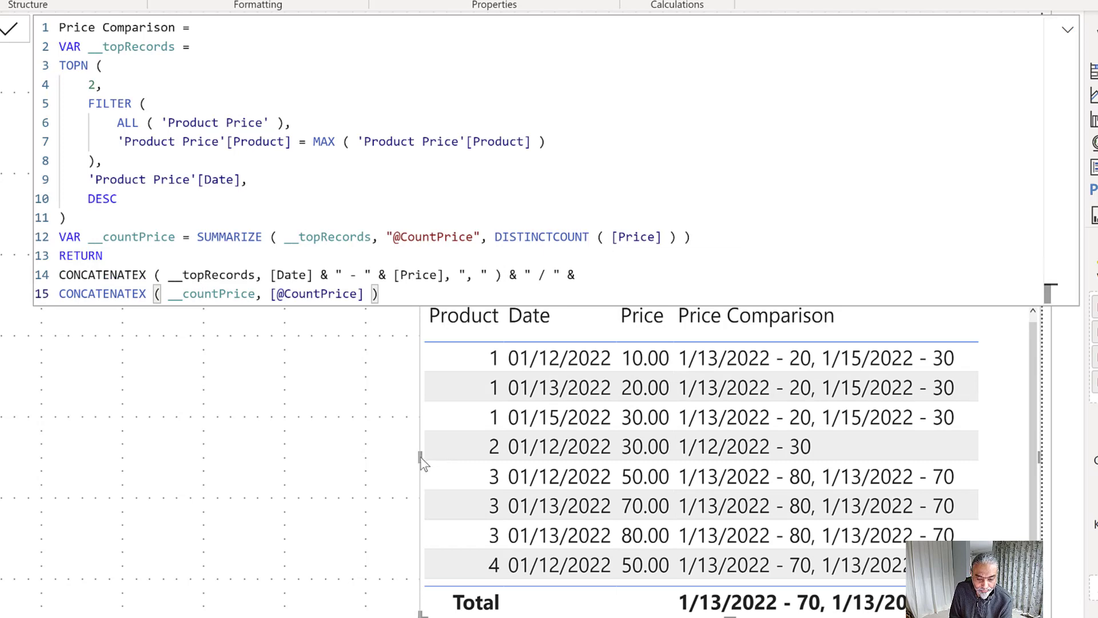
# Widen the table visual further and review the distinct price count appended to each product's Price Comparison value.
pyautogui.moveTo(421, 457); pyautogui.dragTo(347, 454)
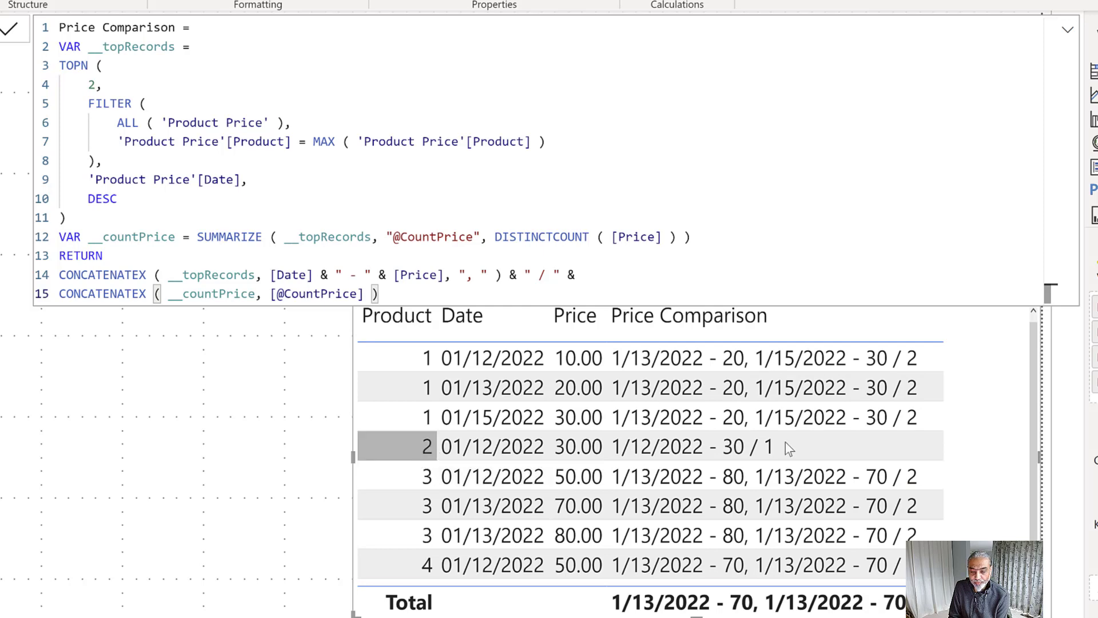
pyautogui.scroll(-1, 515, 546)
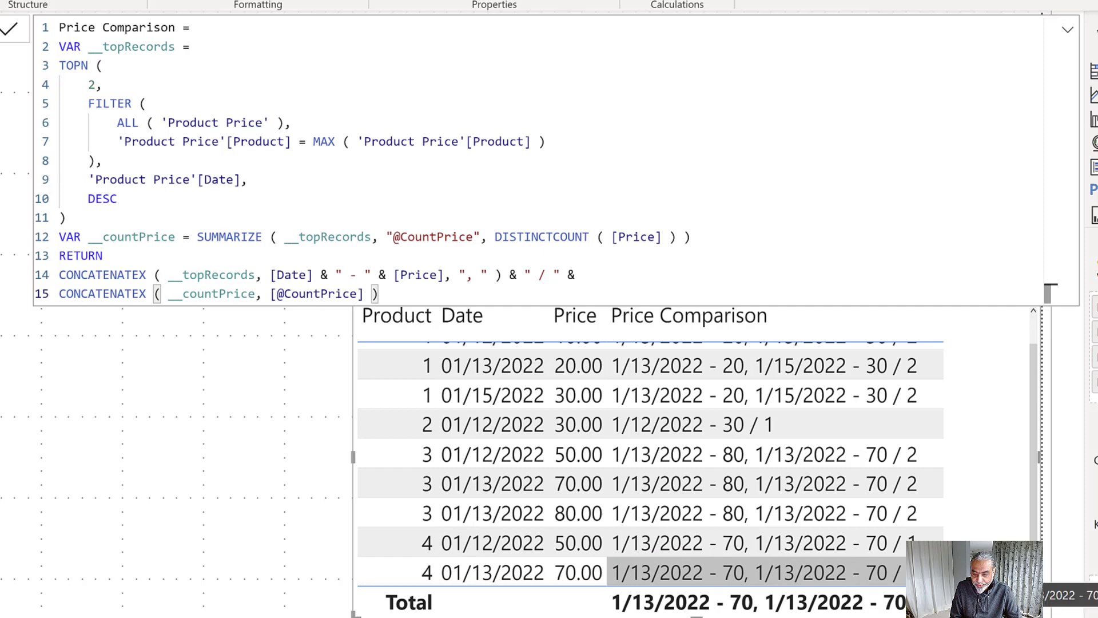
pyautogui.scroll(1, 915, 510)
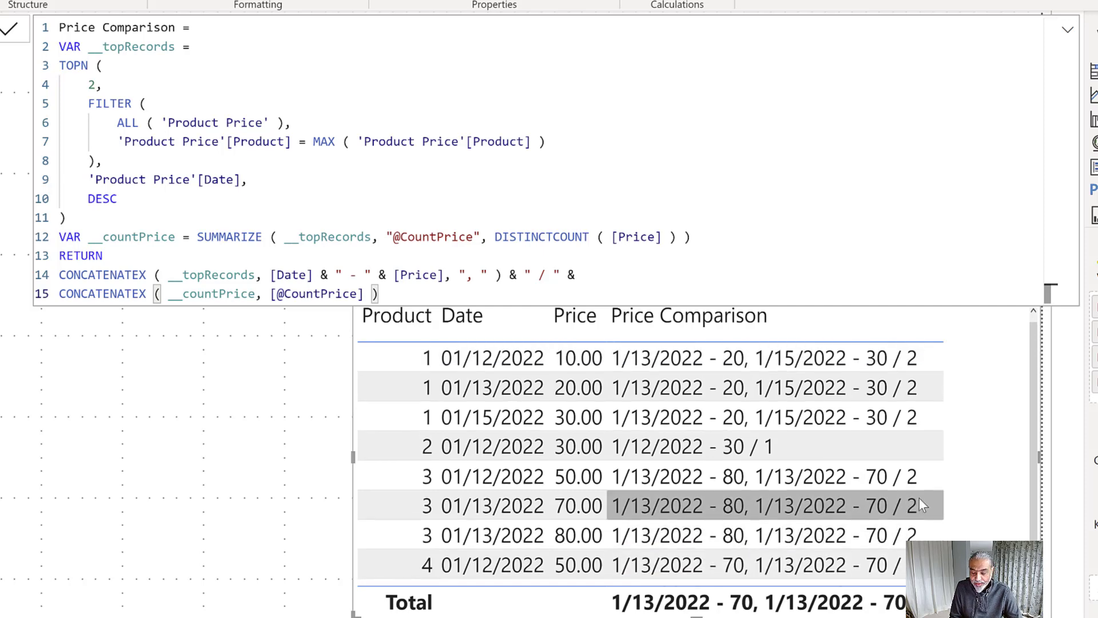
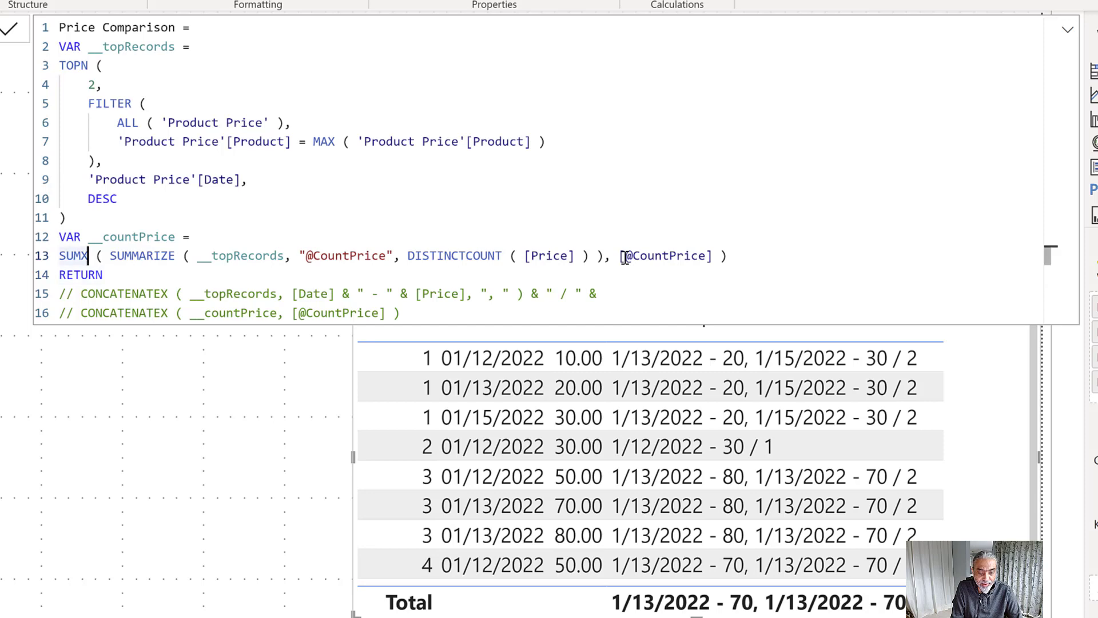
# Return IF ( __countPrice = 2, "Price Changed", "Same Price" ) directly after RETURN, above the commented-out CONCATENATEX lines, and commit the measure.
pyautogui.press('Down')
pyautogui.press('Return')
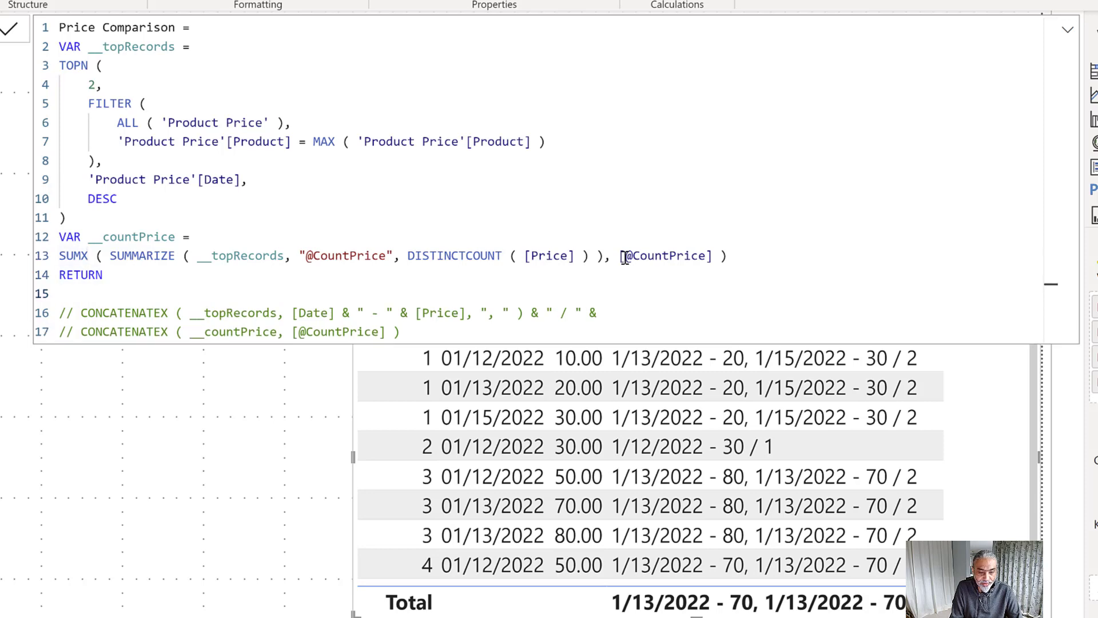
pyautogui.write('IF ( __')
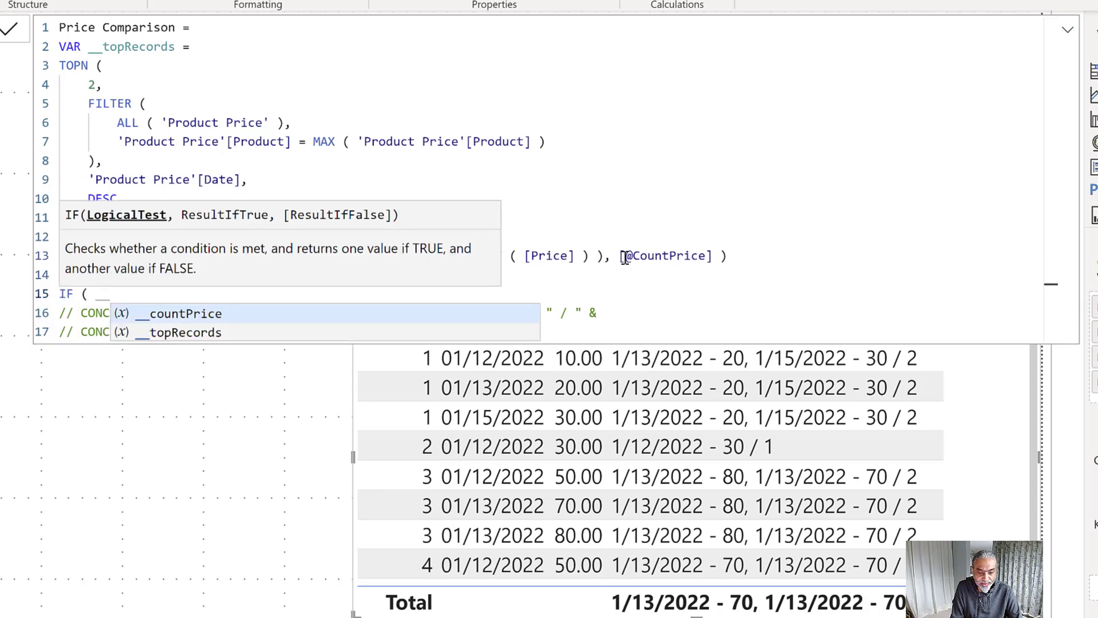
pyautogui.write('countPrice = ')
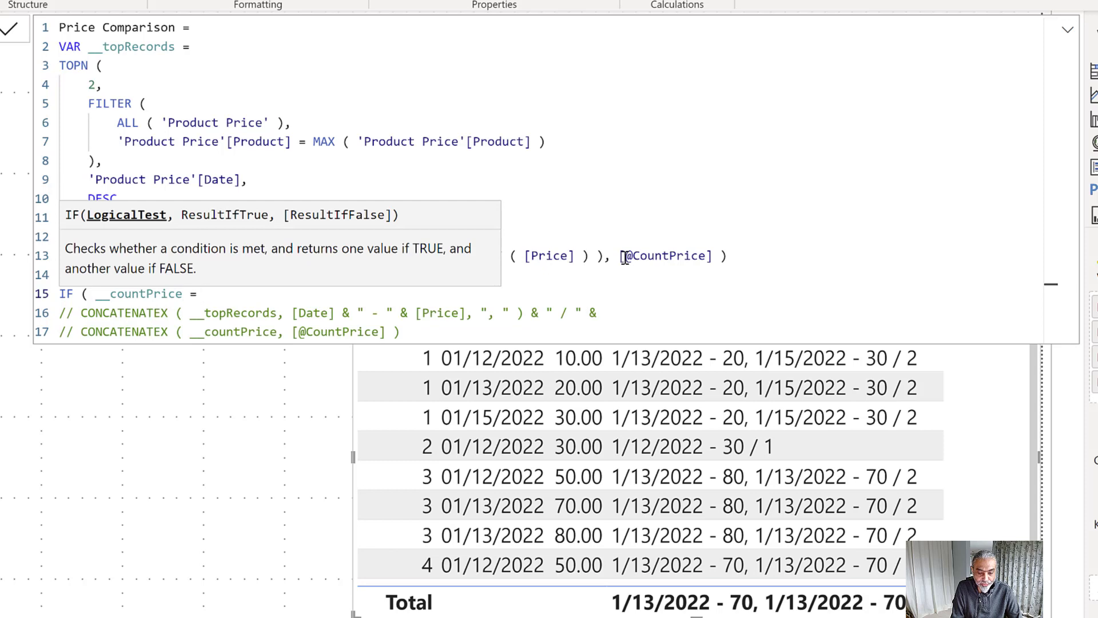
pyautogui.write('2, "Pric')
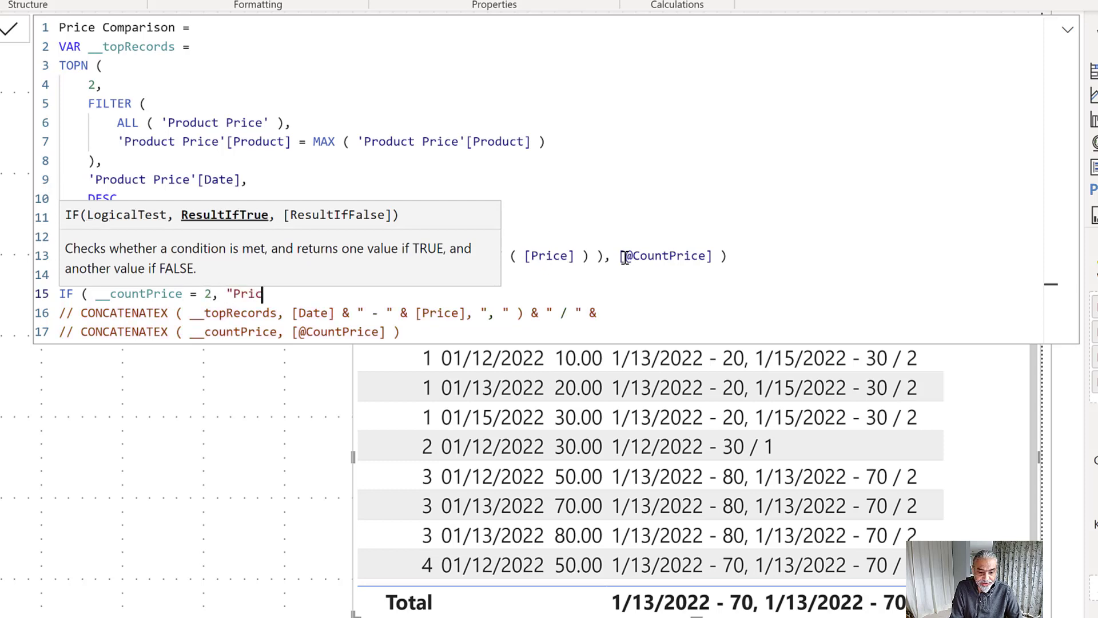
pyautogui.write('e Changed", "Same')
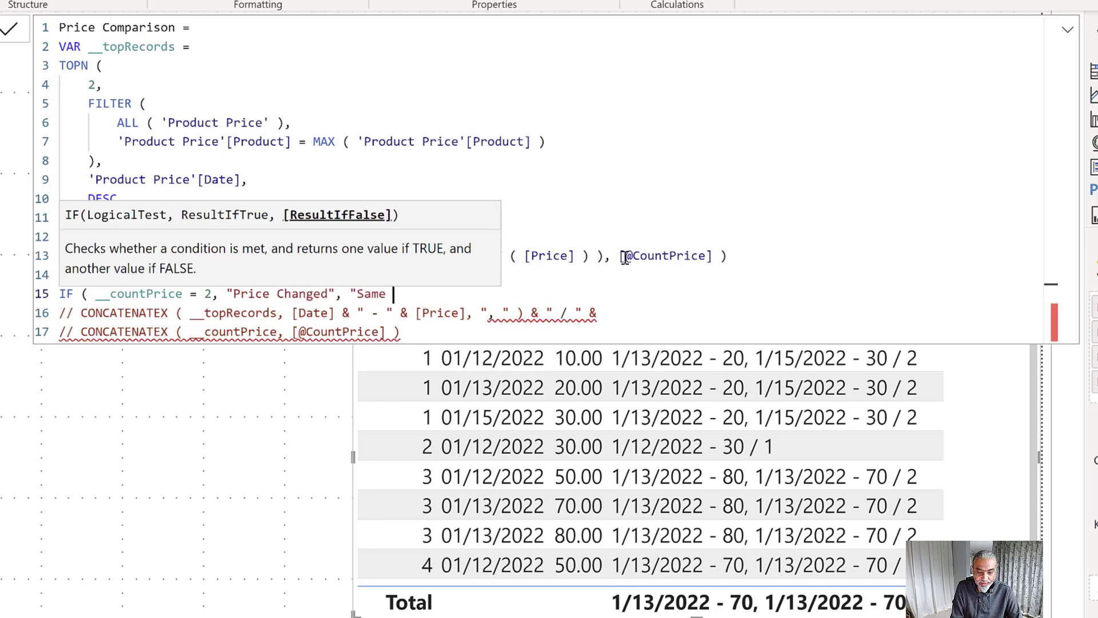
pyautogui.write(' Price" )')
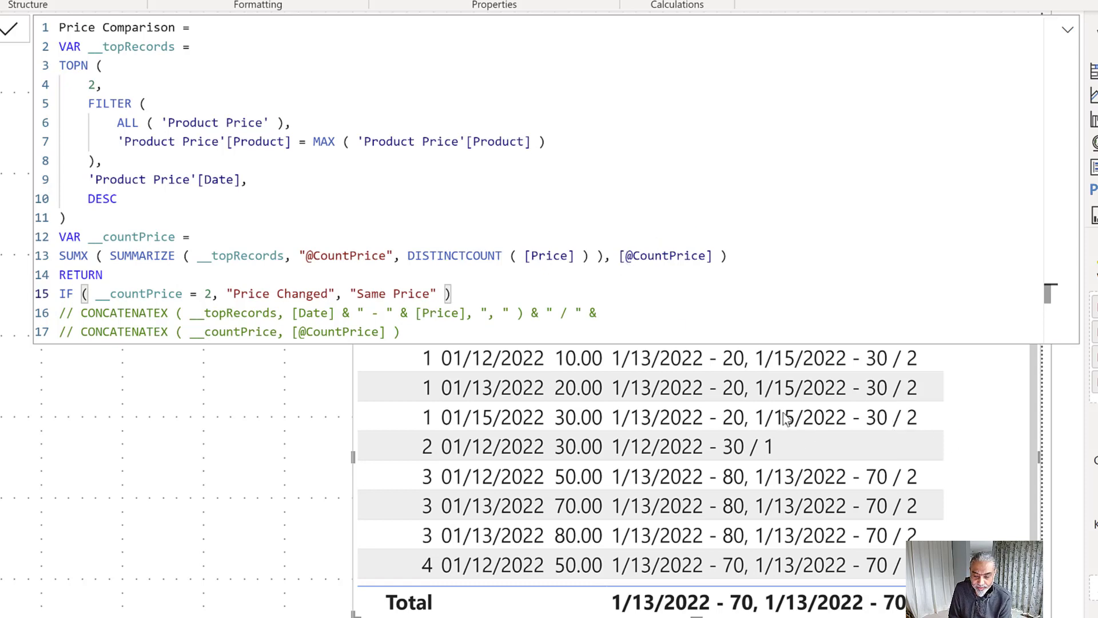
pyautogui.press('Return')
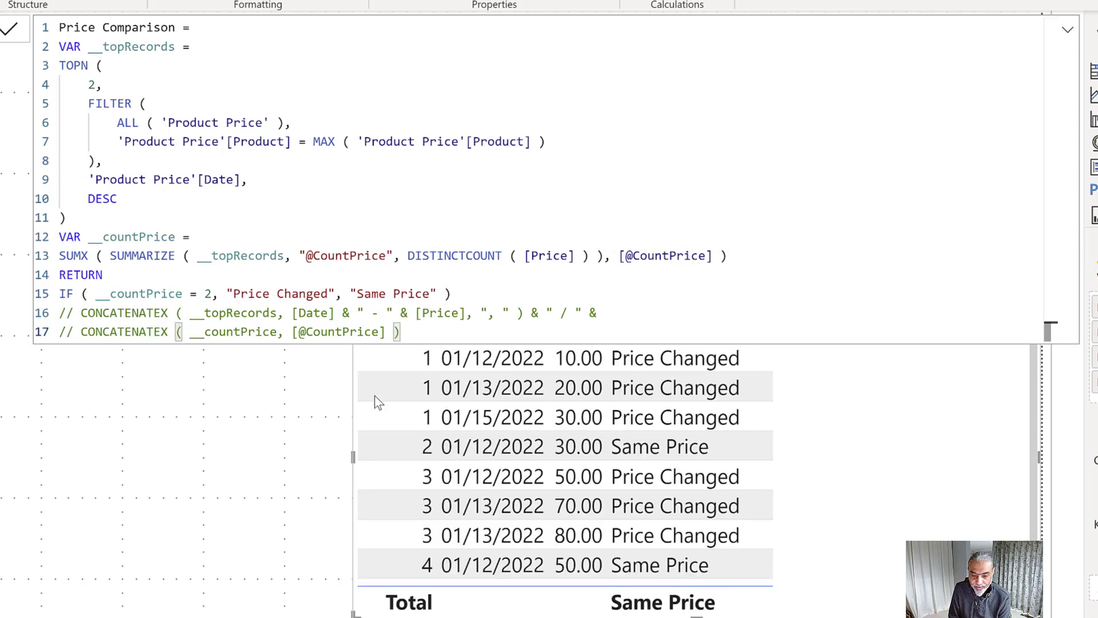
pyautogui.click(220, 438)
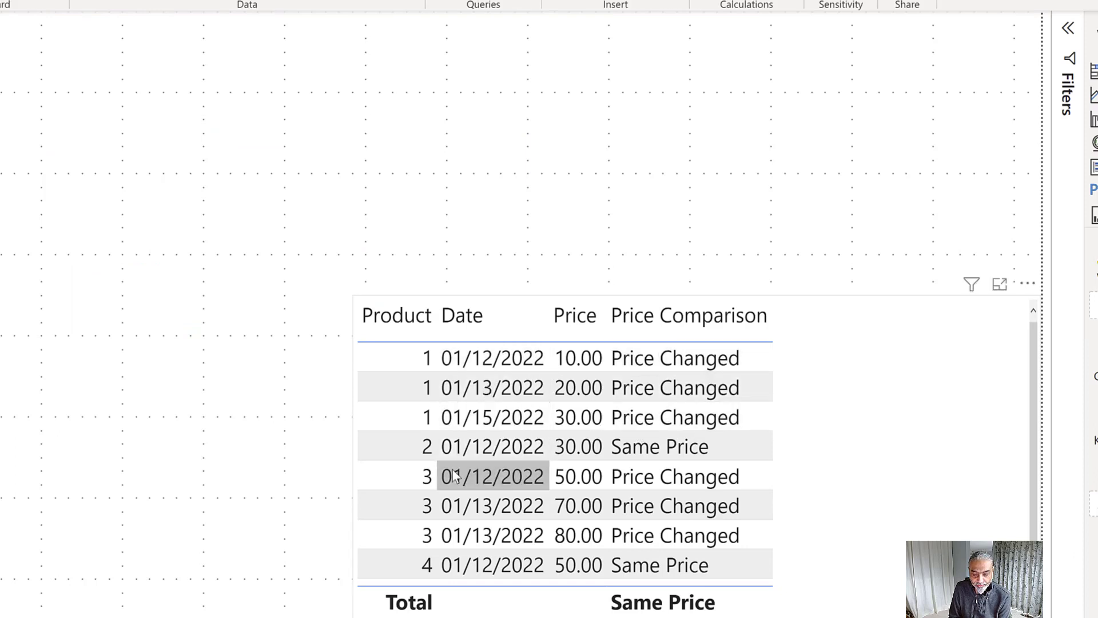
# Narrow the table visual to fit its columns and place a second table beside it with only Product and Price Comparison.
pyautogui.click(1036, 470)
pyautogui.moveTo(1039, 456); pyautogui.dragTo(520, 476)
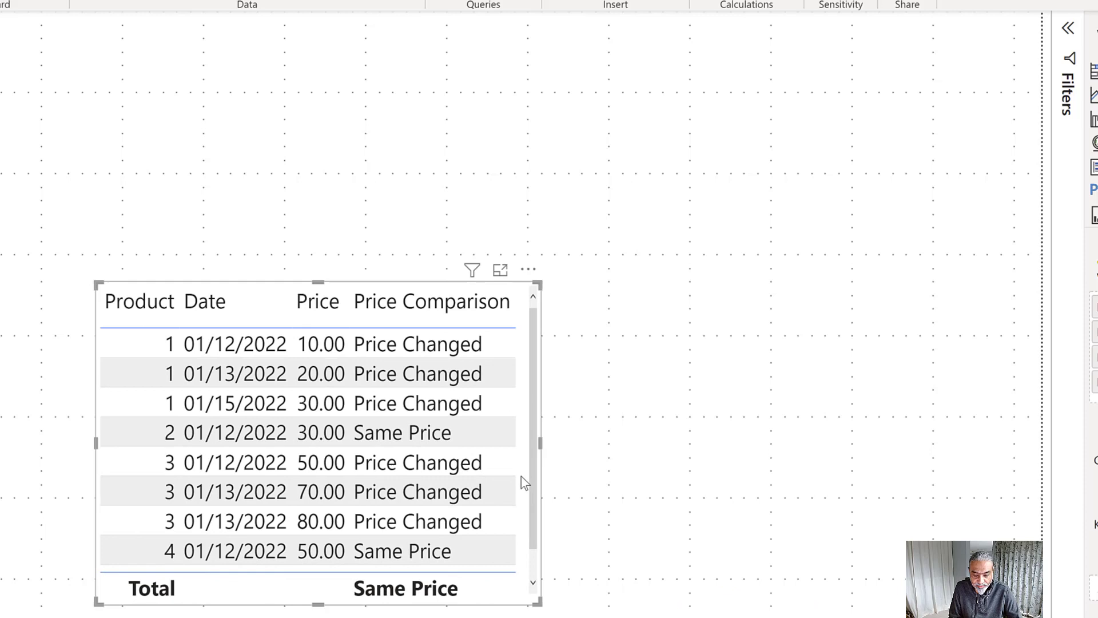
pyautogui.moveTo(540, 284); pyautogui.dragTo(1032, 300)
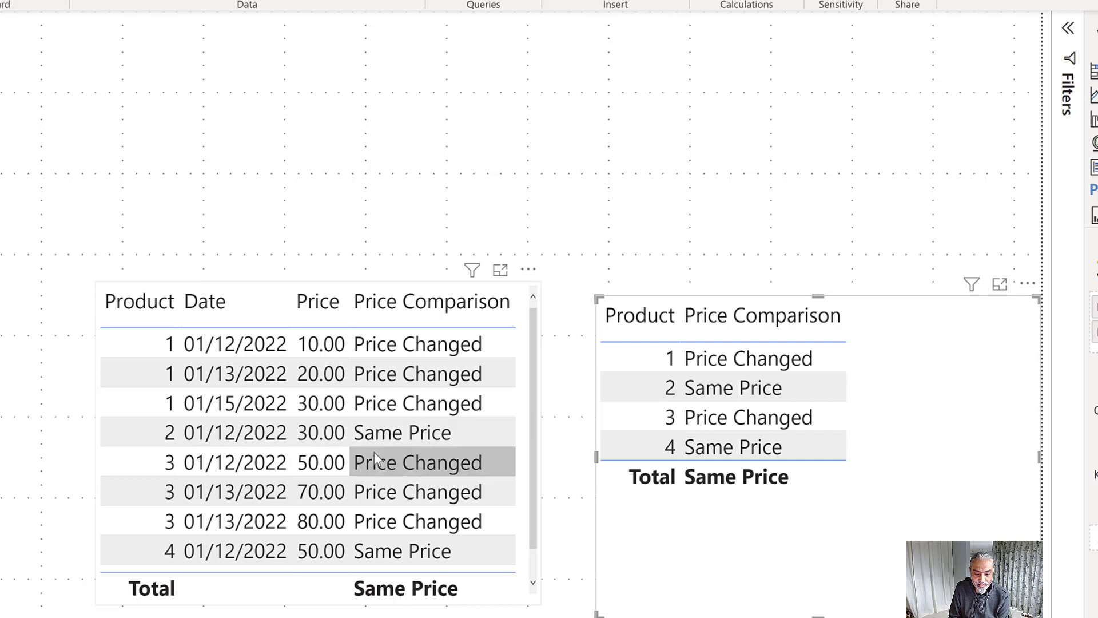
pyautogui.scroll(-1, 377, 454)
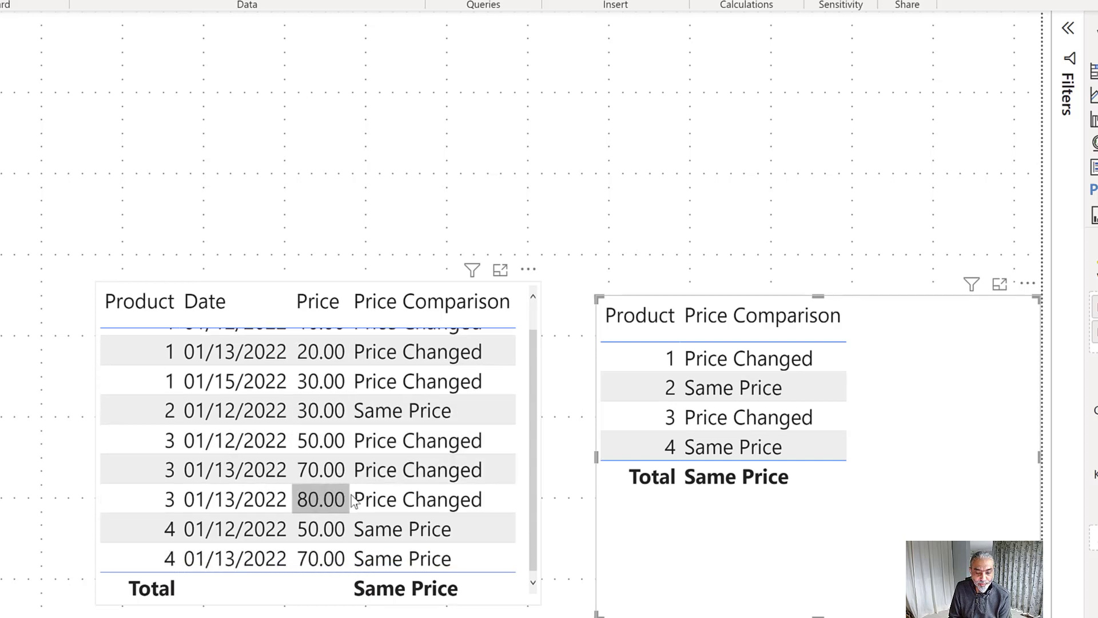